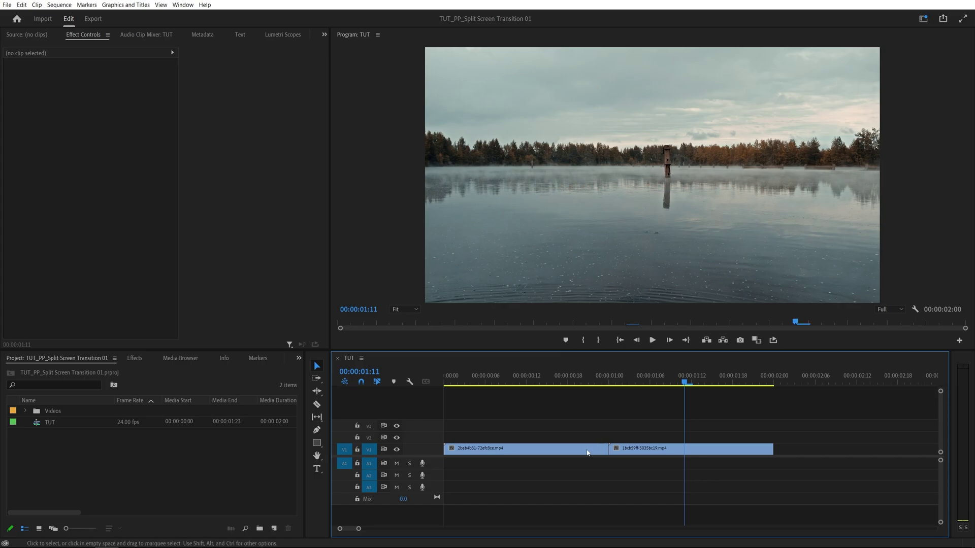
Nest the two clips as sequences named 1 and 2.
right_click(521, 449)
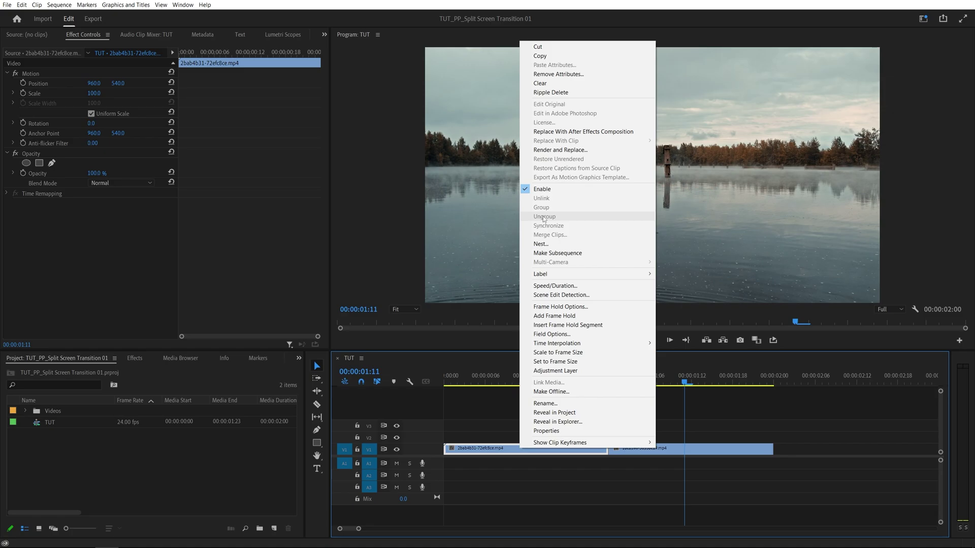
left_click(540, 245)
type("1")
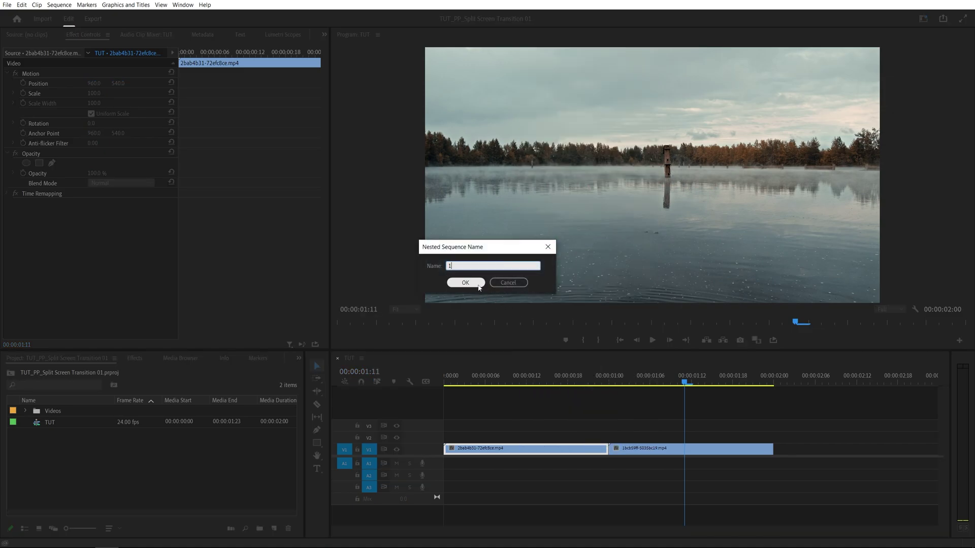
left_click(480, 287)
right_click(636, 452)
left_click(657, 246)
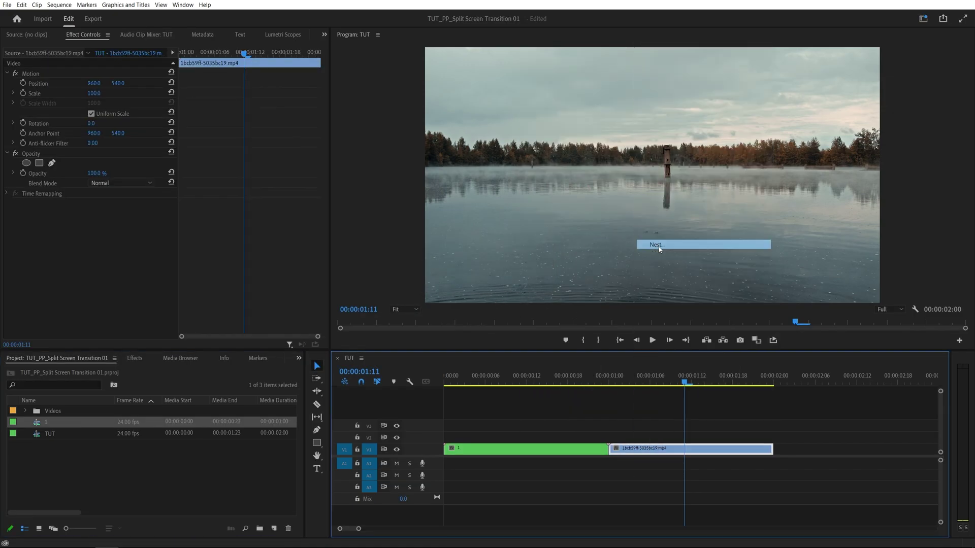
type("2")
left_click(465, 283)
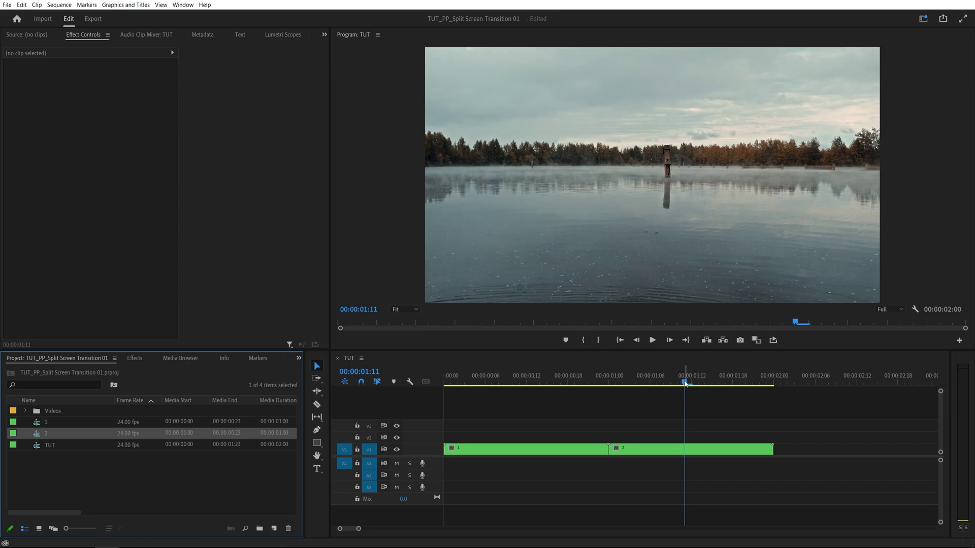
Split sequence 1 at 00:00:00:14 with the Razor tool.
left_click_drag(685, 384, 609, 385)
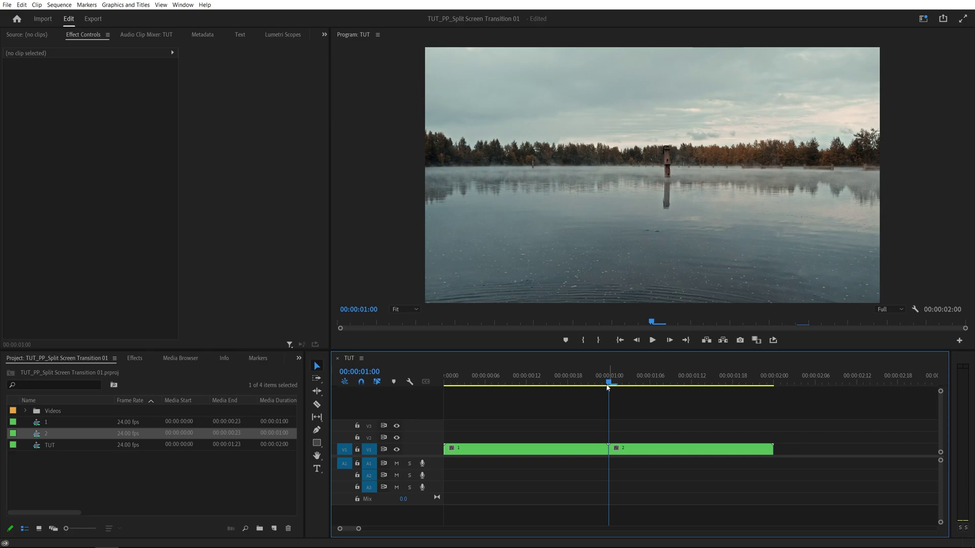
key("shift+Left")
key("shift+Left")
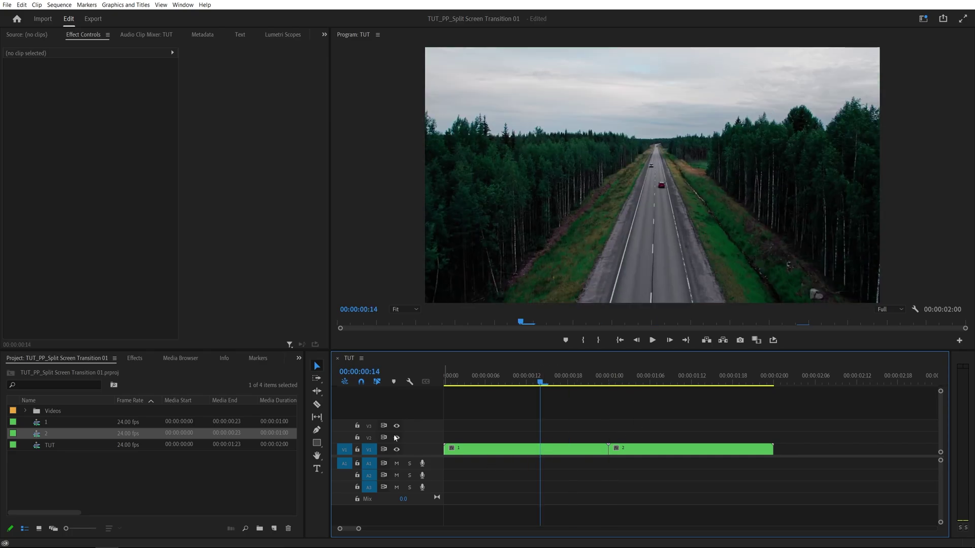
left_click(317, 405)
left_click(541, 450)
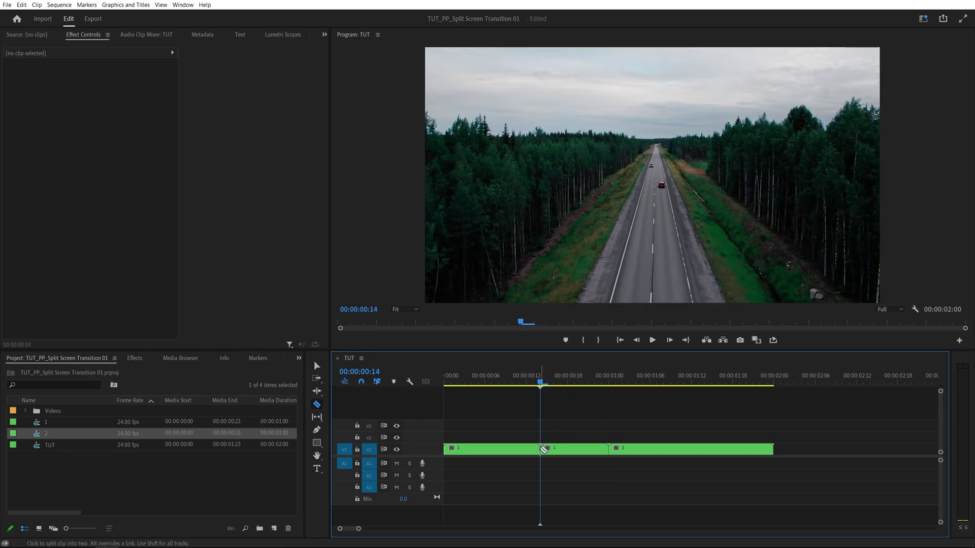
left_click(317, 365)
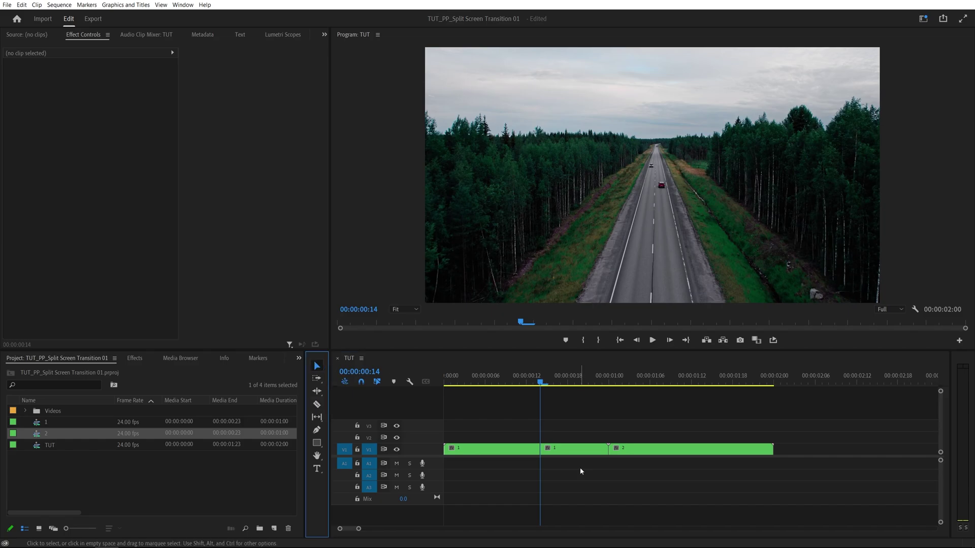
Add a free-draw bezier mask to the middle piece and zoom the preview to 50%.
left_click(567, 451)
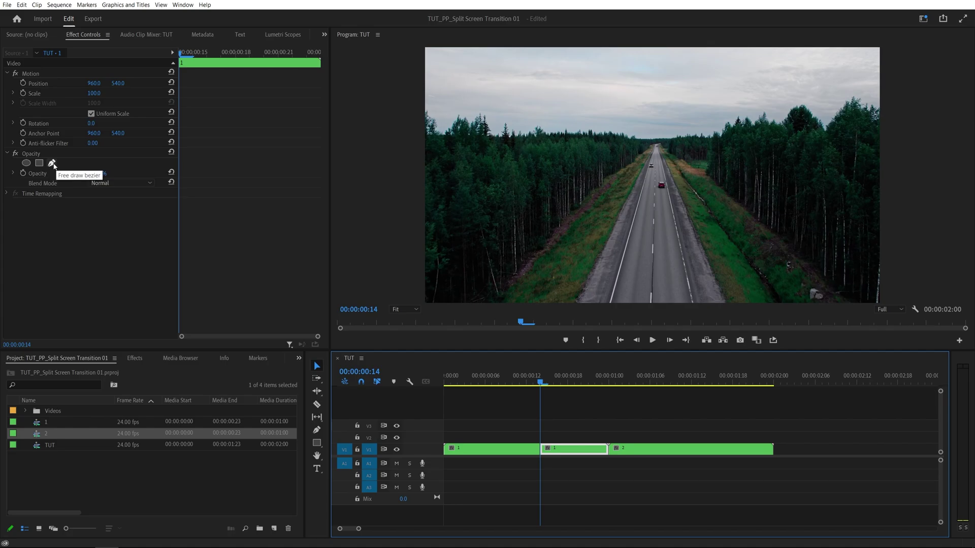
left_click(53, 164)
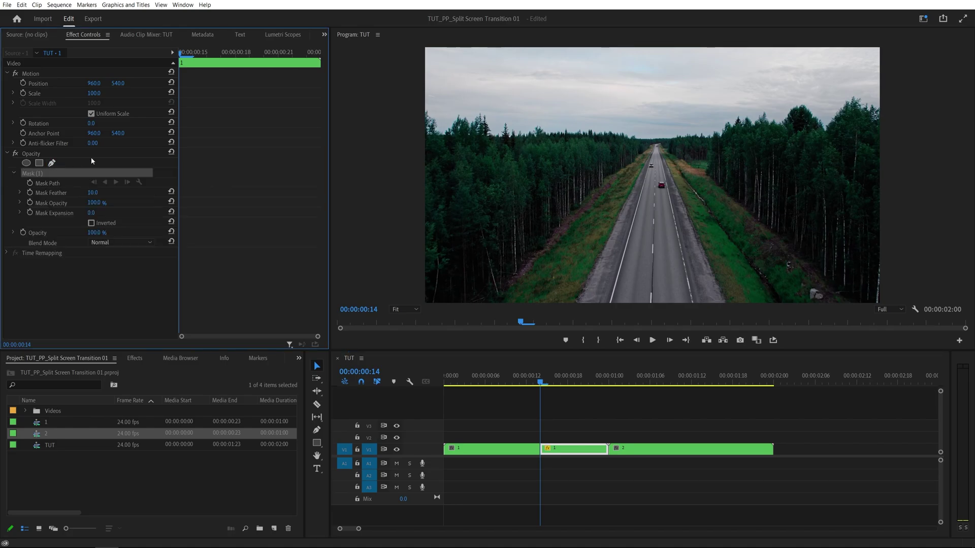
left_click(406, 310)
left_click(409, 351)
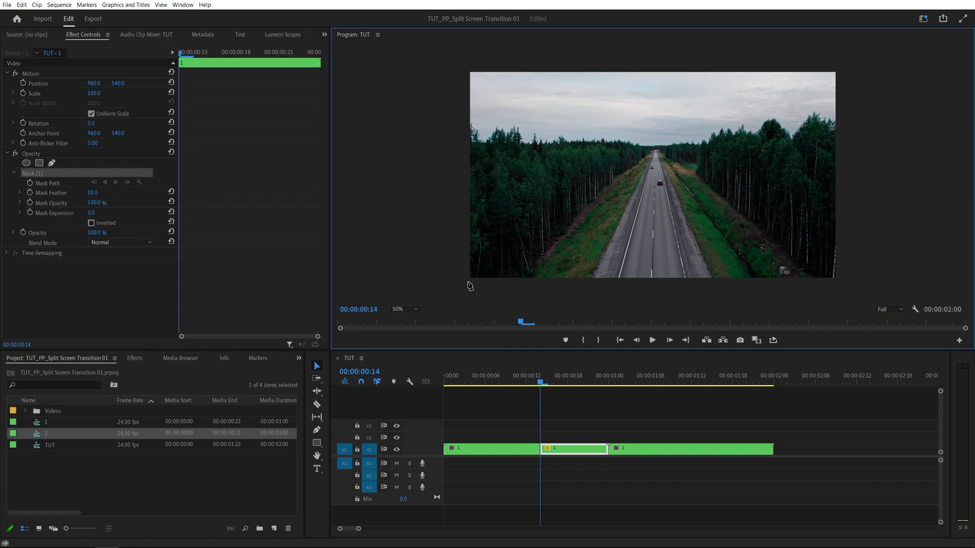
Draw a closed triangular mask through the bottom-left, top-right and top-left corners.
left_click(468, 280)
left_click(837, 71)
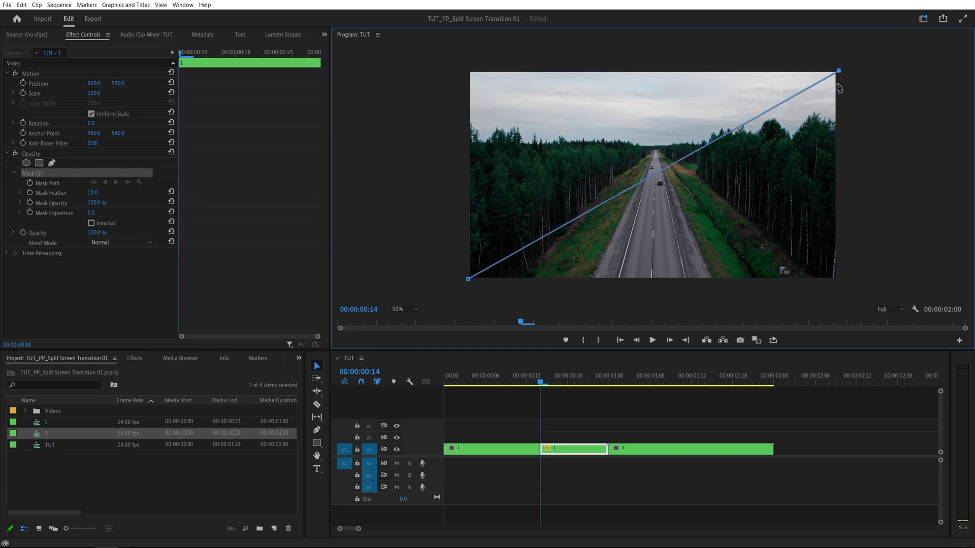
left_click(468, 72)
left_click(468, 279)
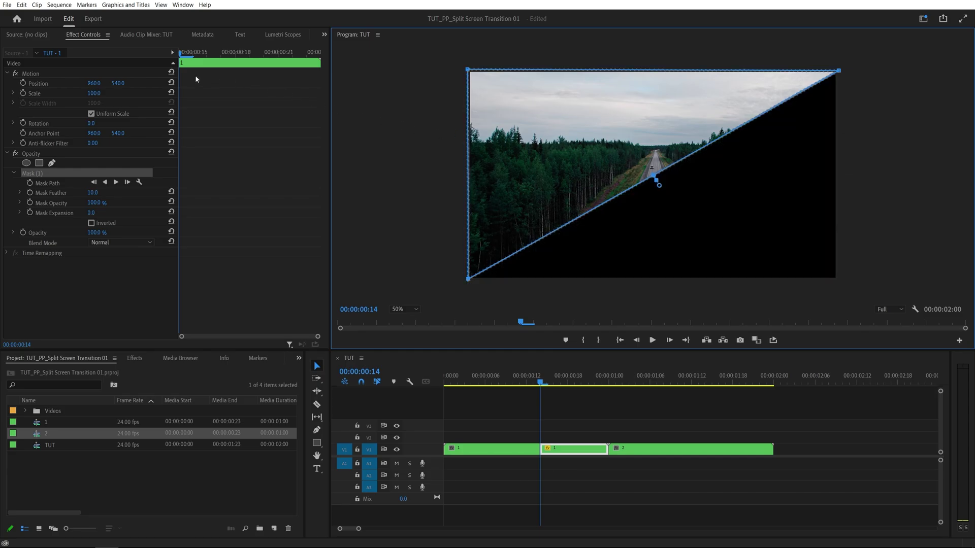
Set mask feather to 0 and Alt-drag a copy of the piece onto V2.
left_click_drag(90, 193, 100, 193)
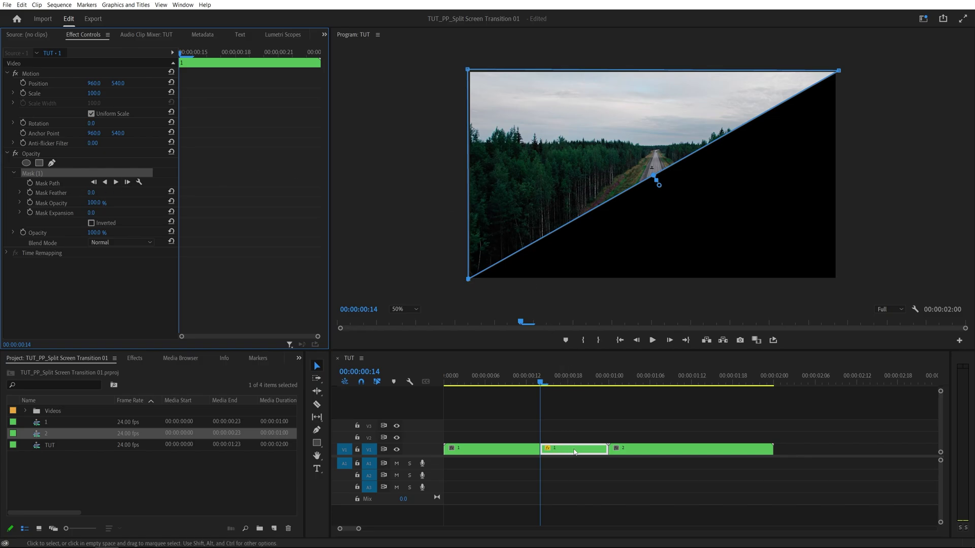
key("alt")
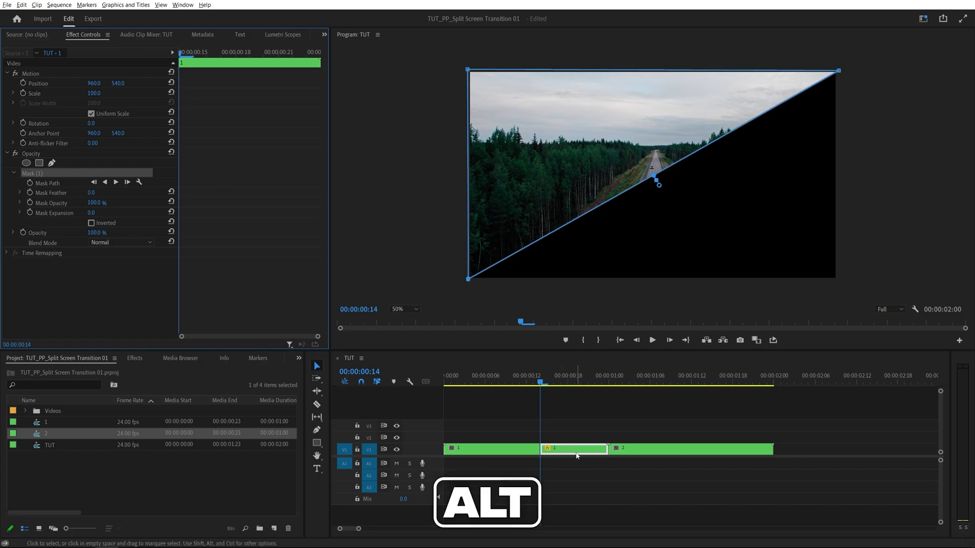
left_click_drag(577, 456, 579, 438, "alt")
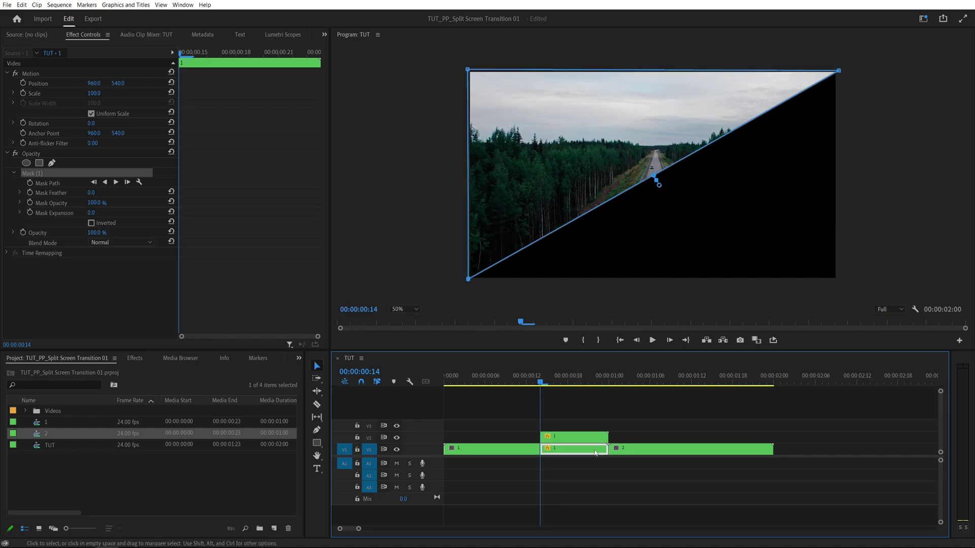
Invert the V2 copy's mask and set its expansion to -1.0.
left_click(553, 441)
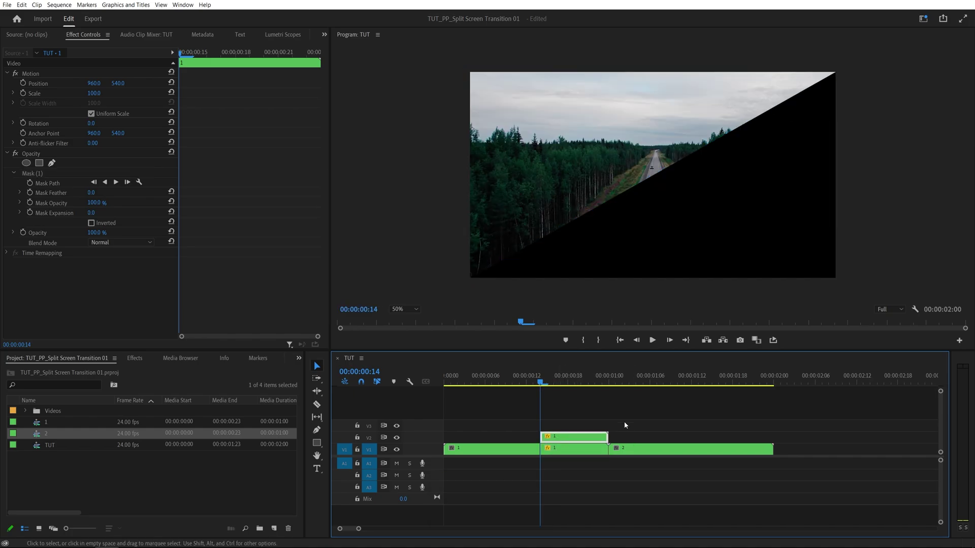
left_click(94, 222)
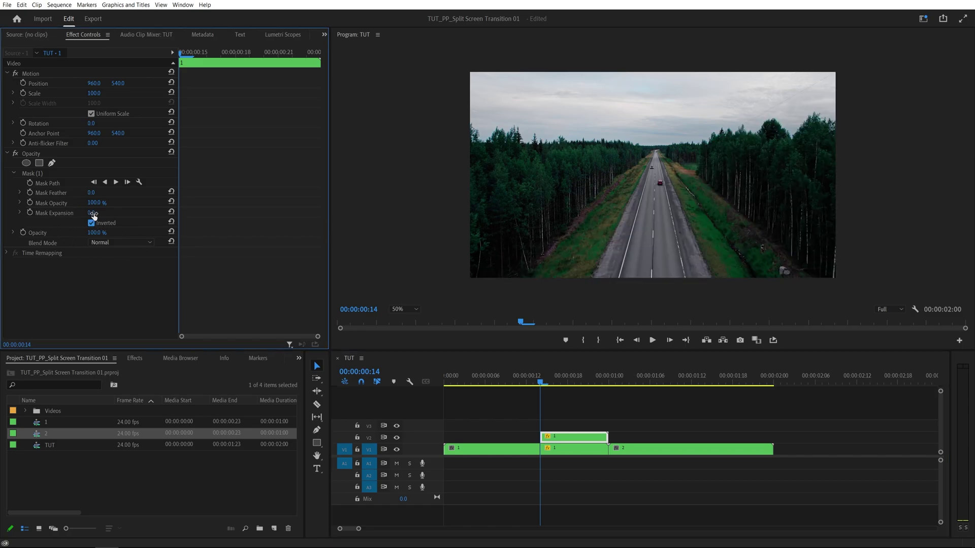
left_click(93, 213)
type("-1")
key("Return")
Nest the V1 clip as 'Left' and the V2 clip as 'Right'.
left_click(573, 430)
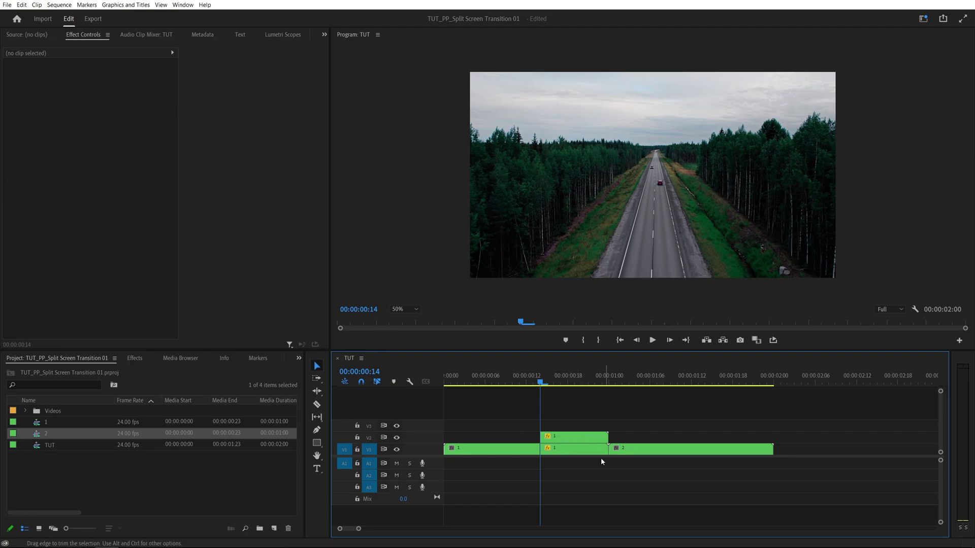
right_click(573, 451)
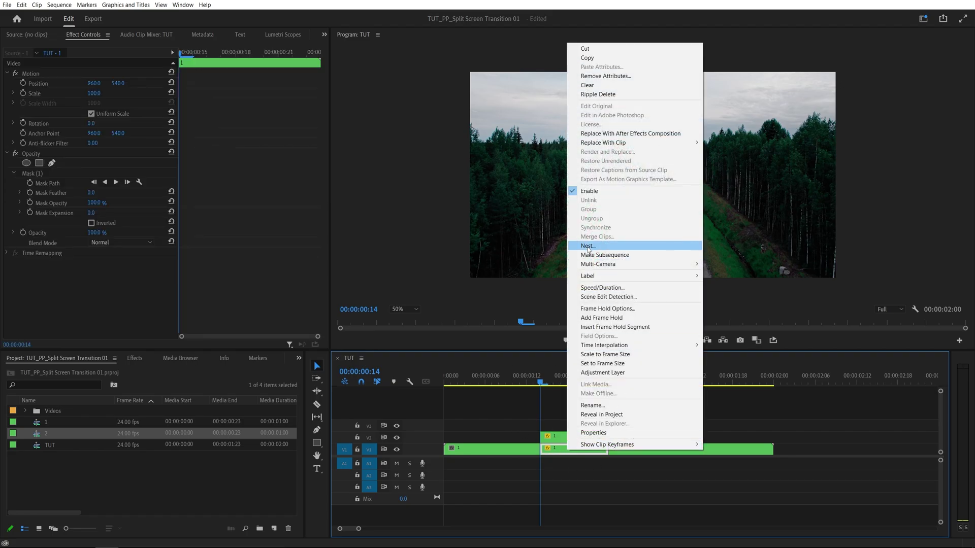
left_click(588, 246)
type("Left")
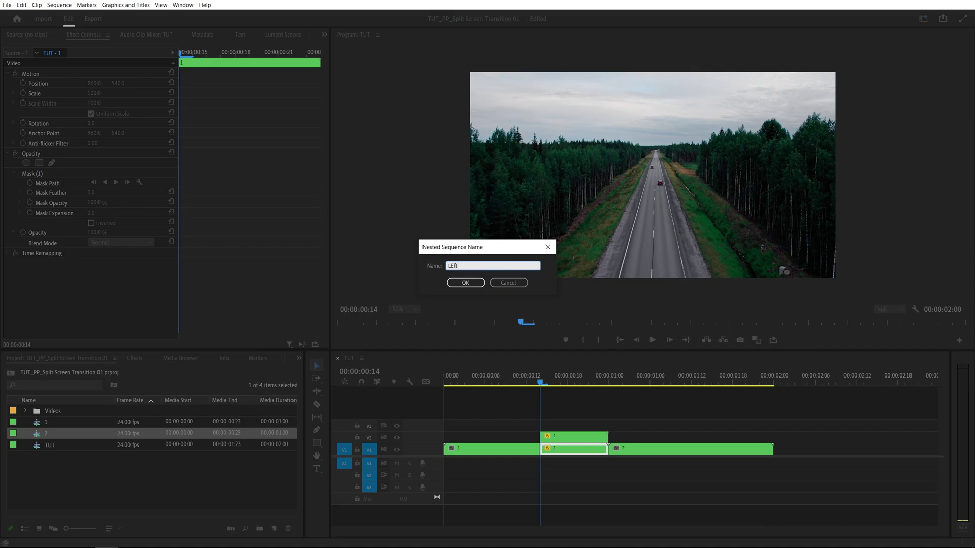
key("Return")
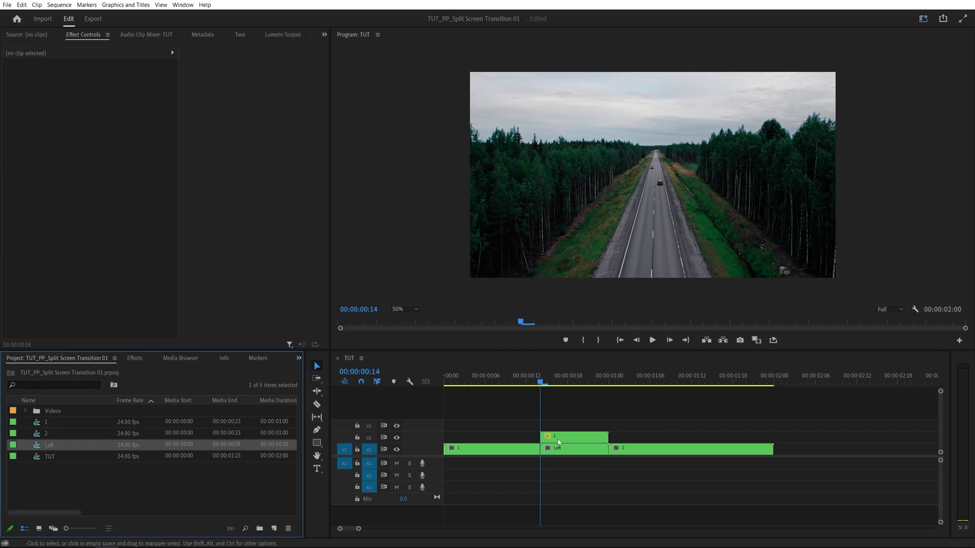
right_click(561, 439)
left_click(586, 232)
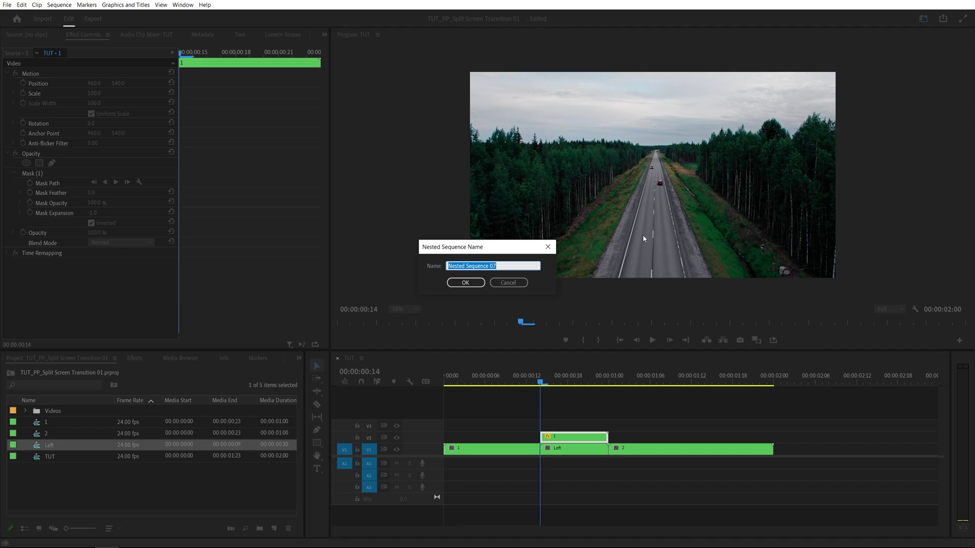
type("Right")
key("Return")
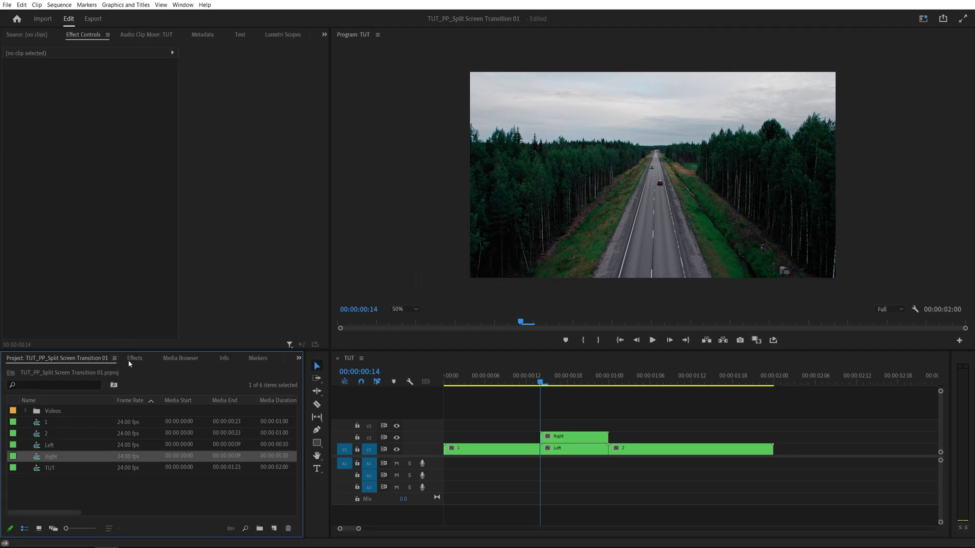
Search Effects for 'transform' and apply the Transform effect to the Right clip.
left_click(134, 359)
left_click(62, 371)
type("transform")
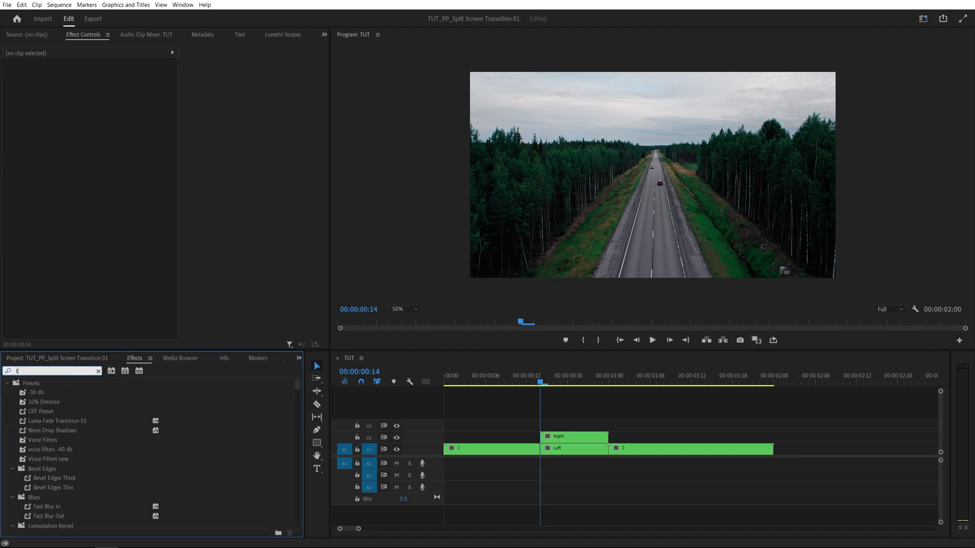
left_click(46, 440)
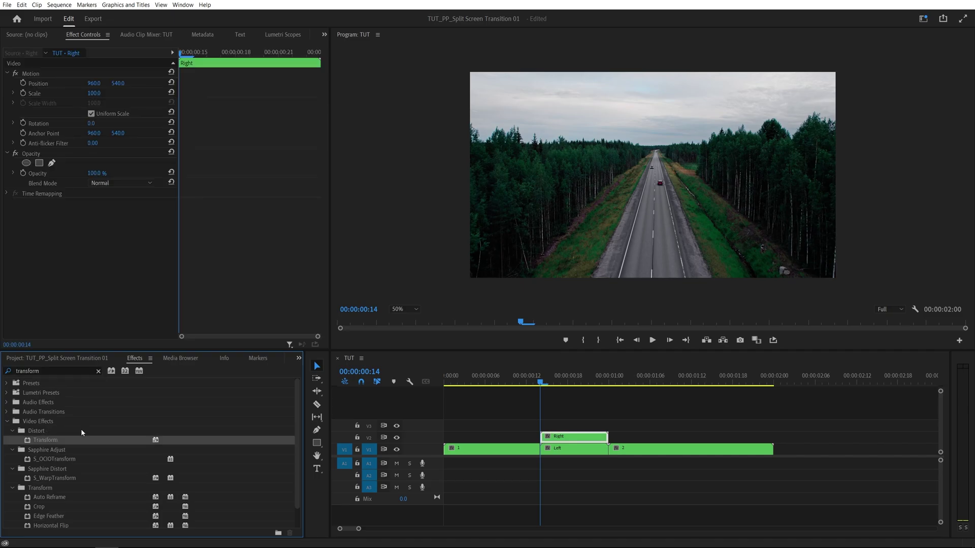
left_click_drag(330, 363, 575, 438)
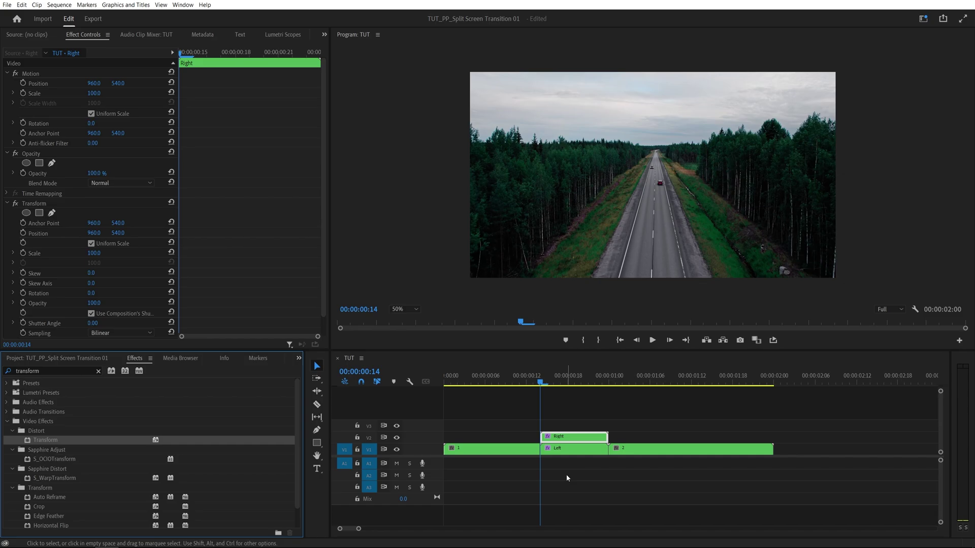
Keyframe Left's Transform Position from frame 14 to 0,0 at frame 20, then shift it later.
left_click(561, 452)
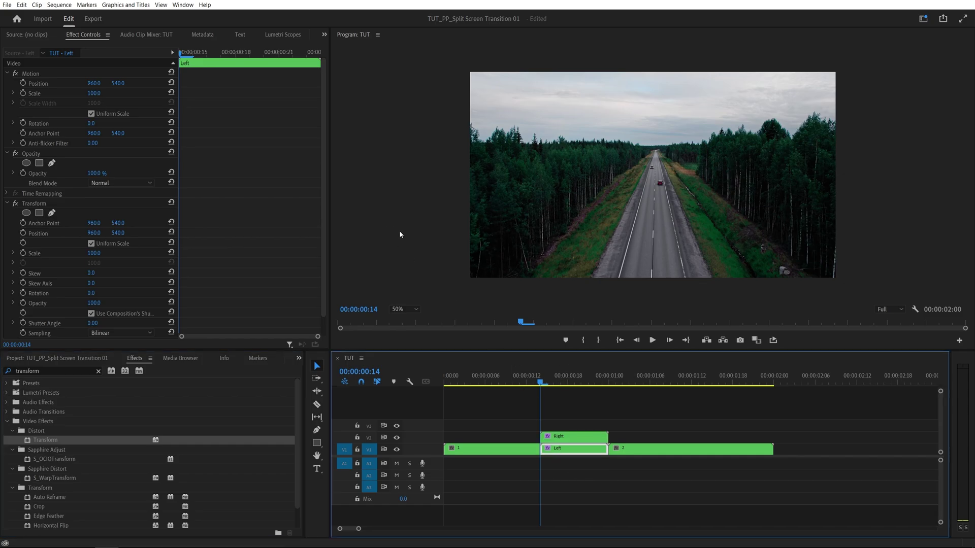
left_click_drag(323, 202, 326, 224)
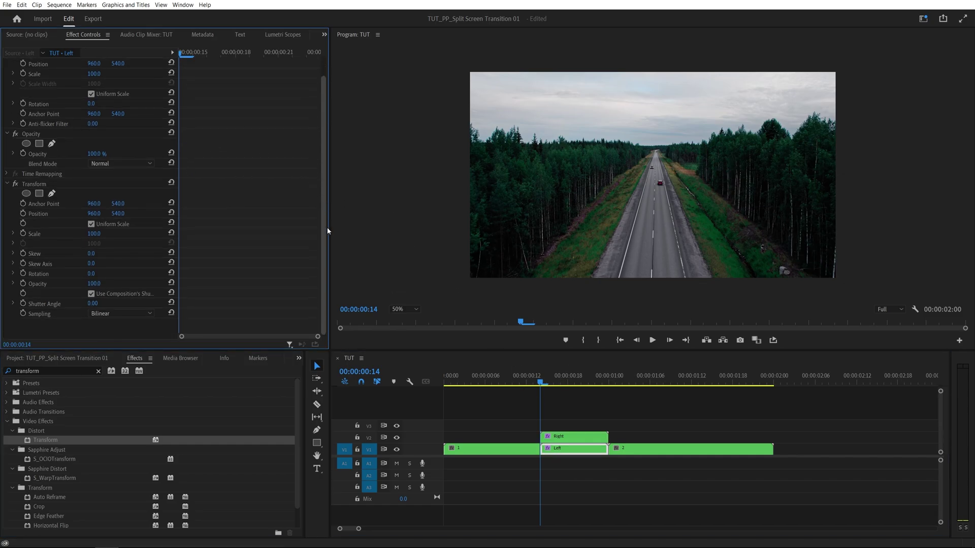
left_click(23, 214)
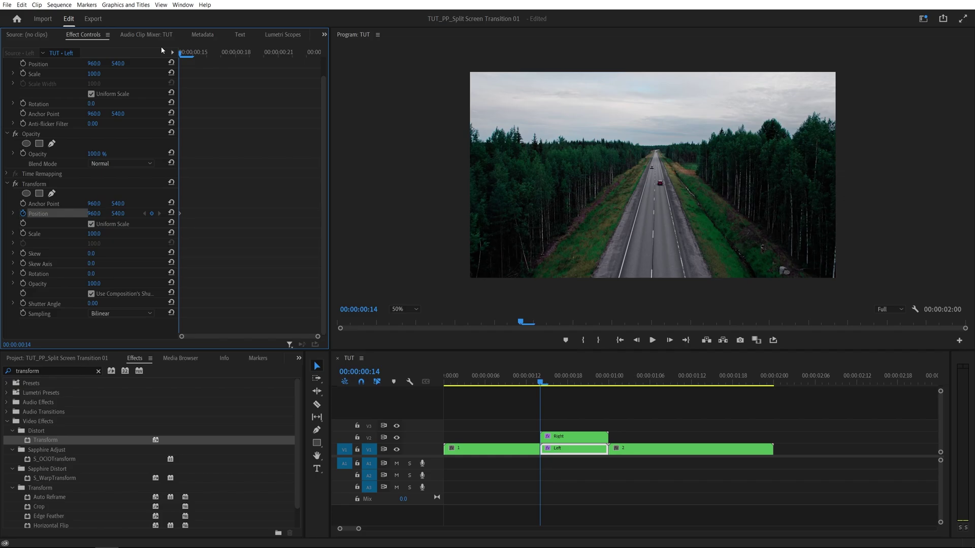
left_click_drag(180, 56, 264, 55)
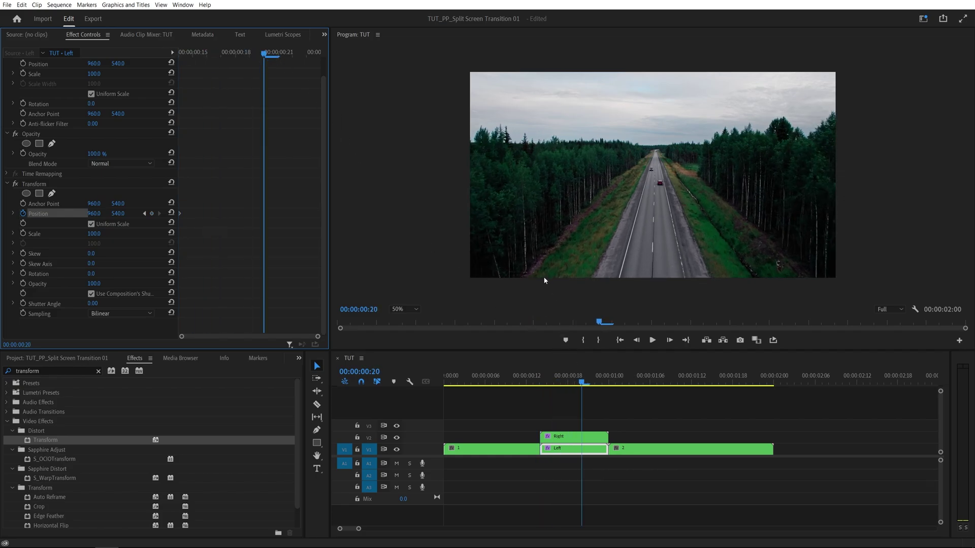
left_click(93, 214)
type("0")
key("Tab")
type("0")
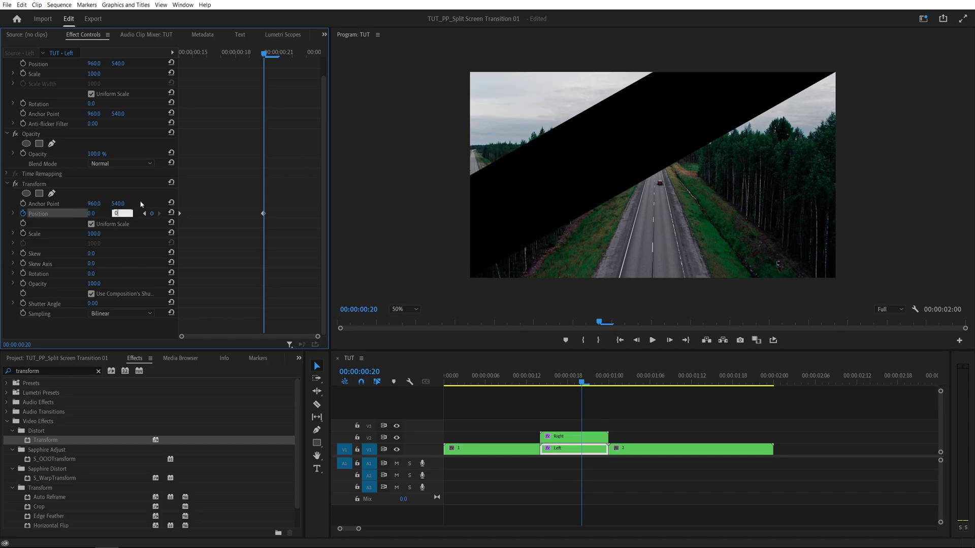
key("Return")
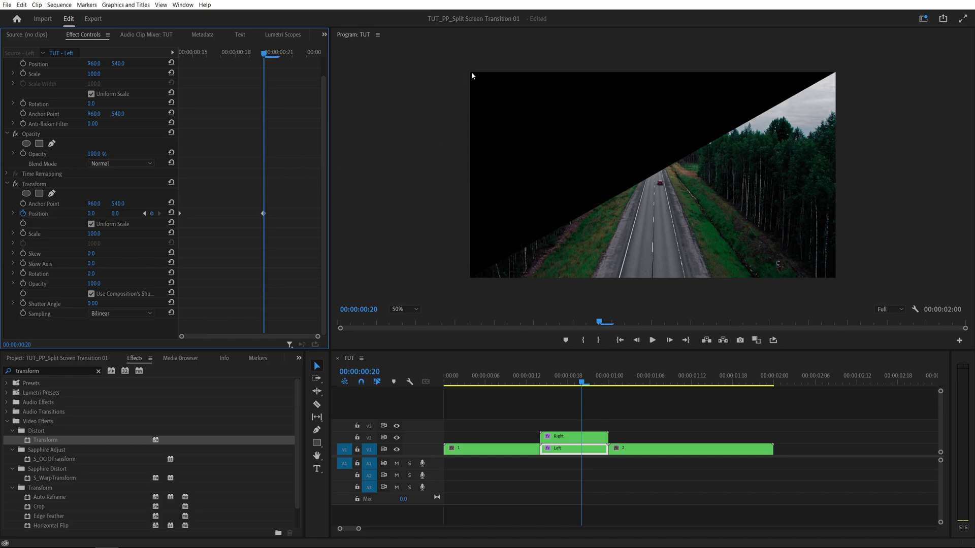
left_click_drag(265, 216, 317, 216)
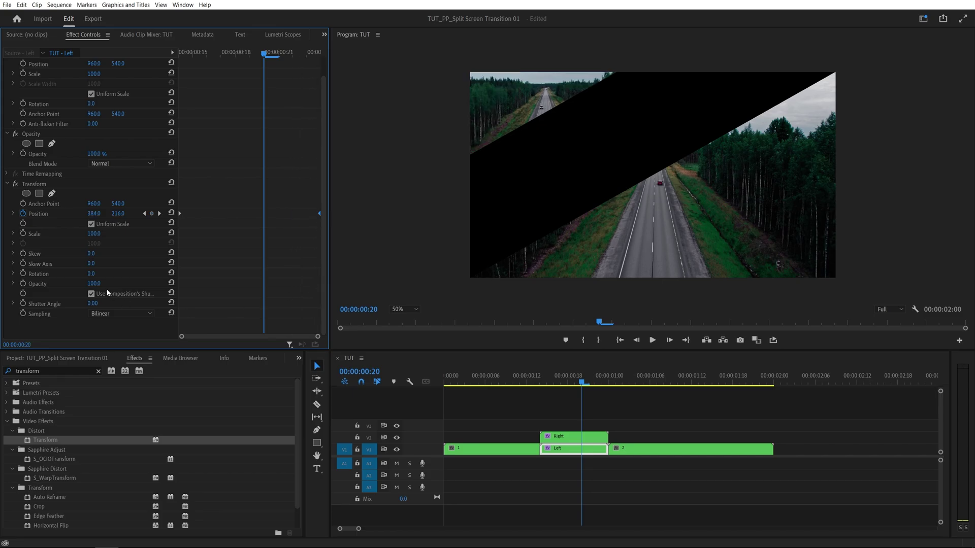
Turn off the composition shutter angle for Left and set Shutter Angle to 180.
left_click_drag(180, 302, 256, 302)
left_click(126, 294)
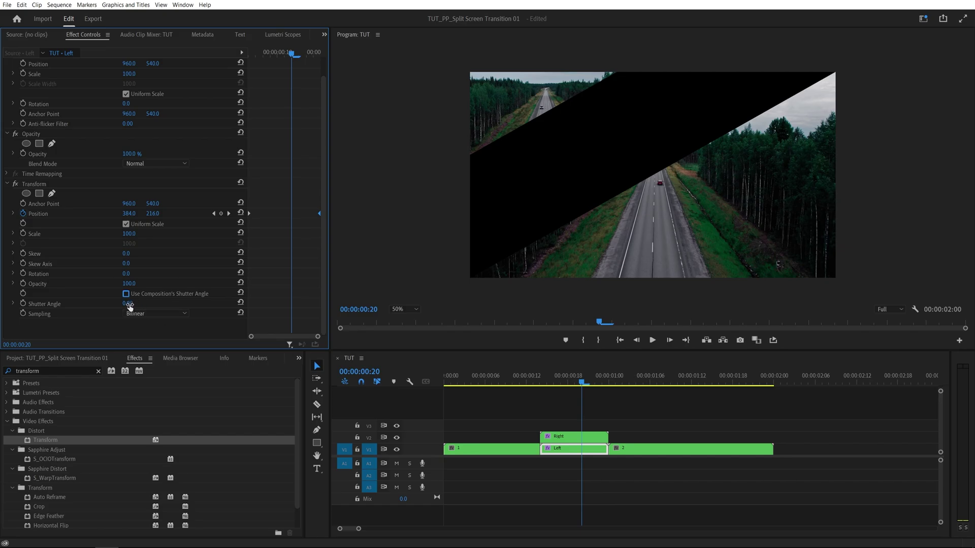
left_click(128, 304)
type("180")
key("Return")
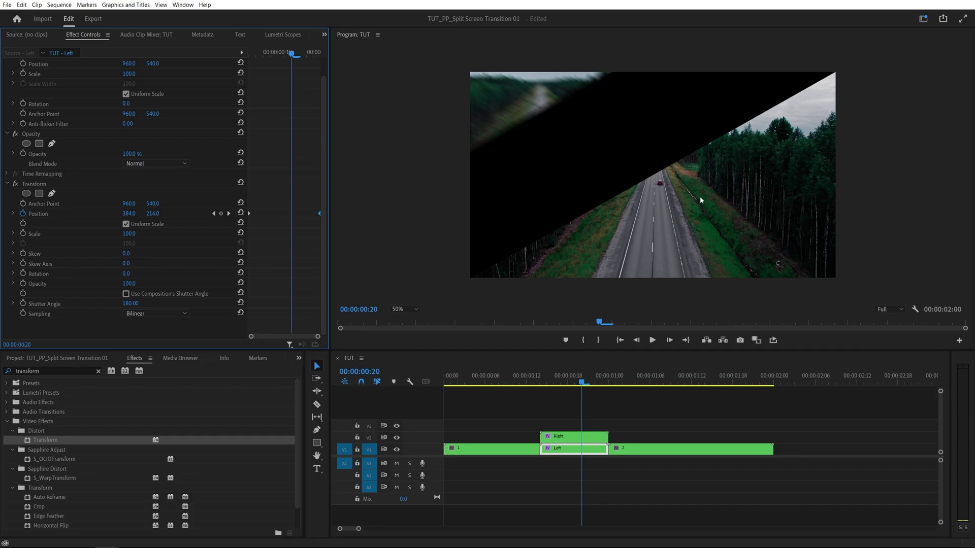
Keyframe Right's Position from frame 14 to 1920,1080 and give it a 180 shutter angle.
left_click(561, 439)
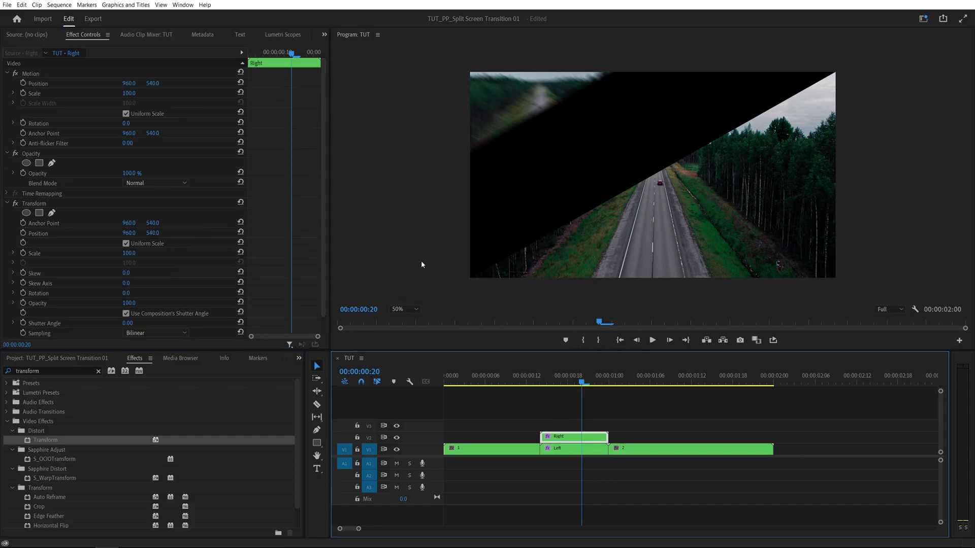
left_click_drag(583, 385, 541, 388)
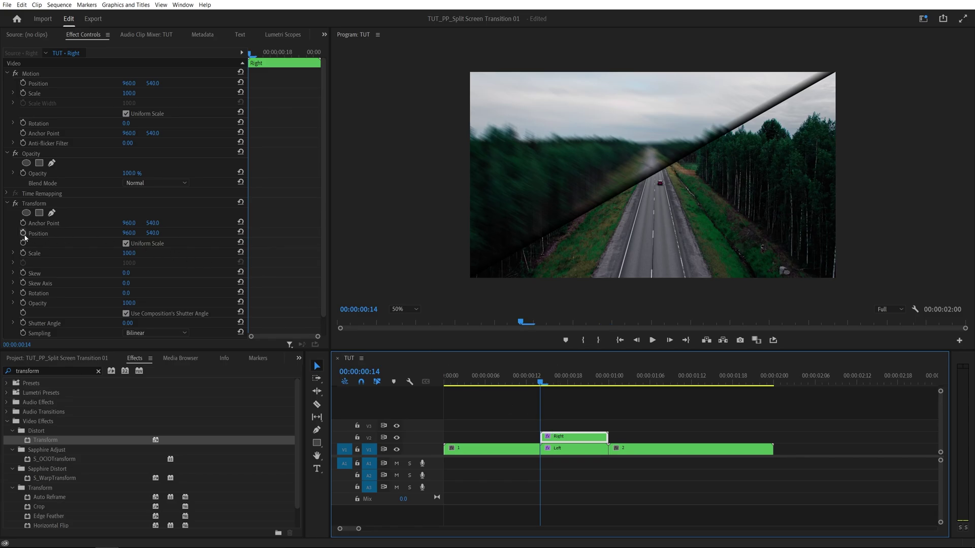
left_click(22, 233)
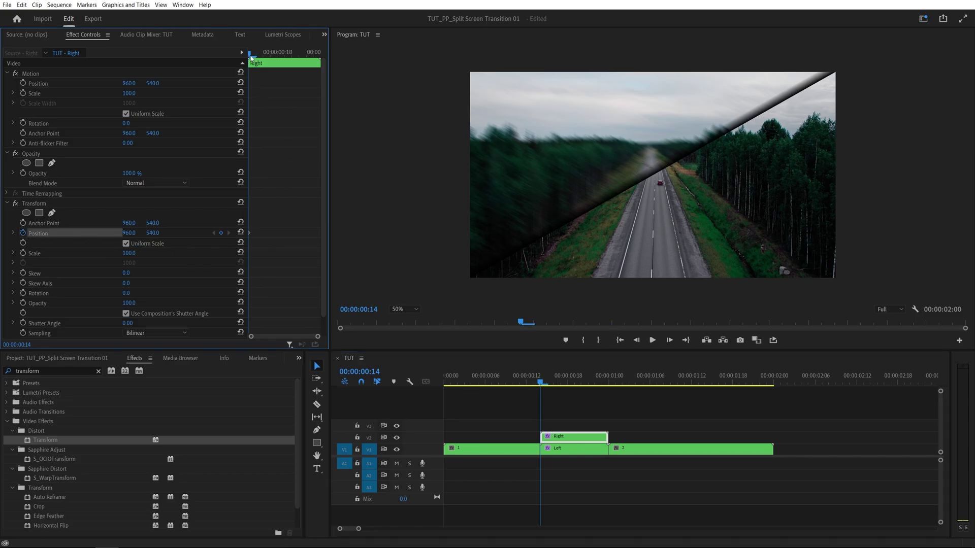
key("Right")
key("Right")
key("Right")
key("Right")
key("Right")
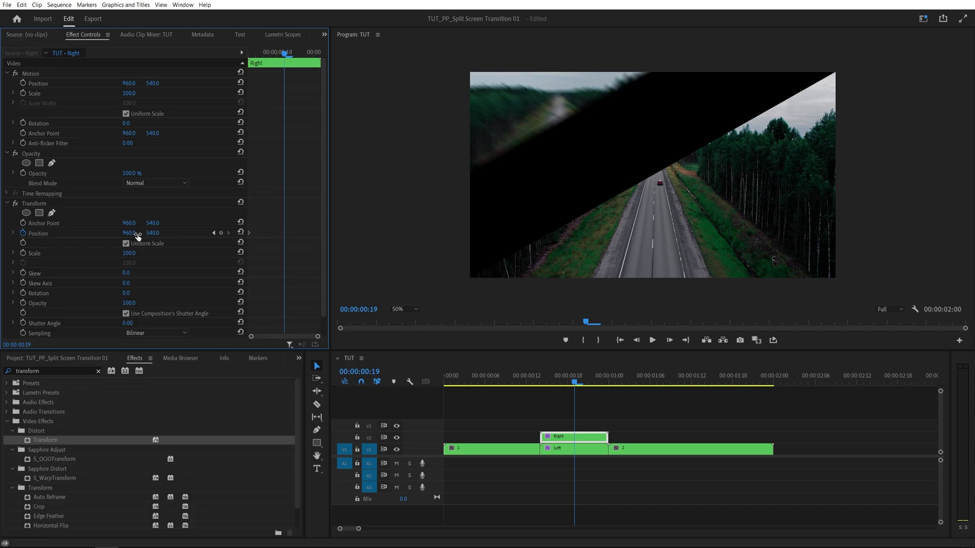
left_click(139, 236)
type("1920")
key("Tab")
type("1080")
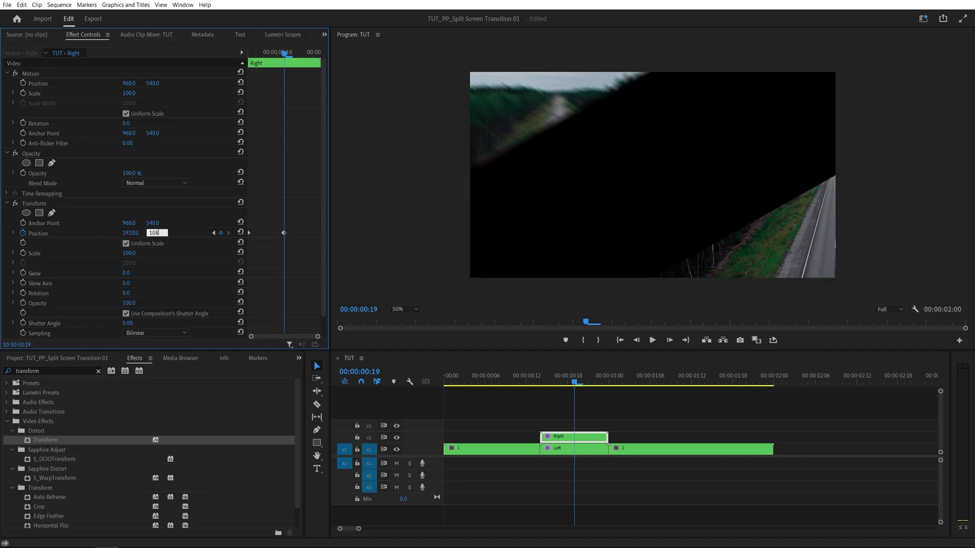
key("Return")
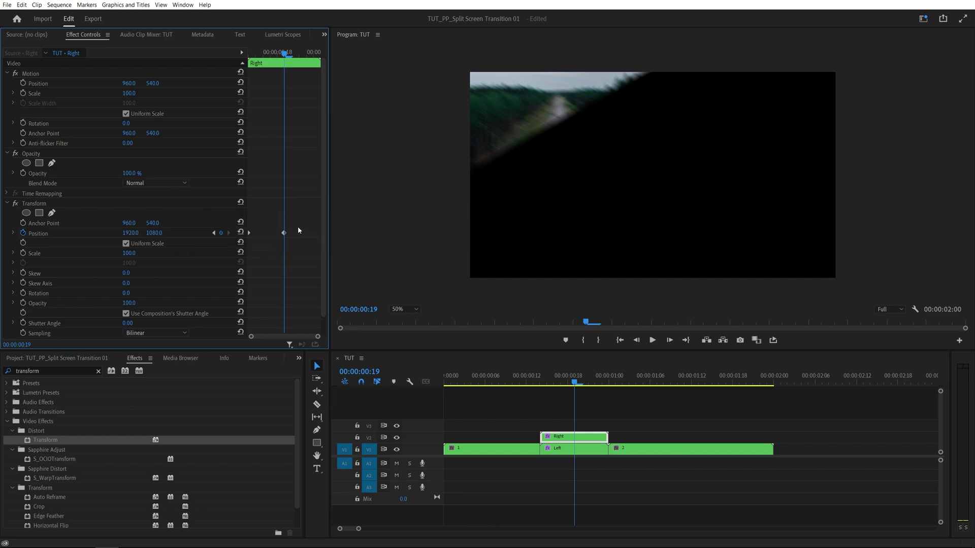
left_click_drag(284, 234, 320, 235)
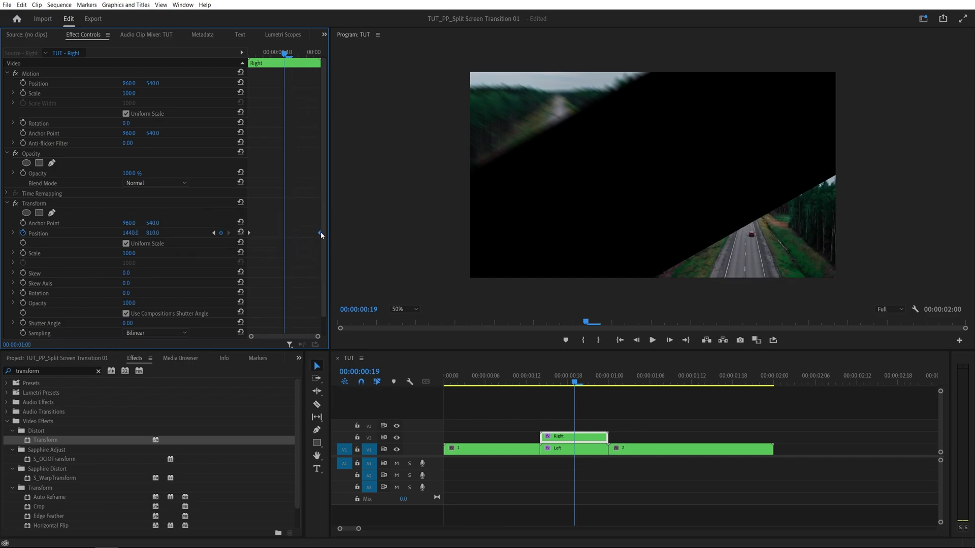
left_click(126, 314)
type("180")
key("Return")
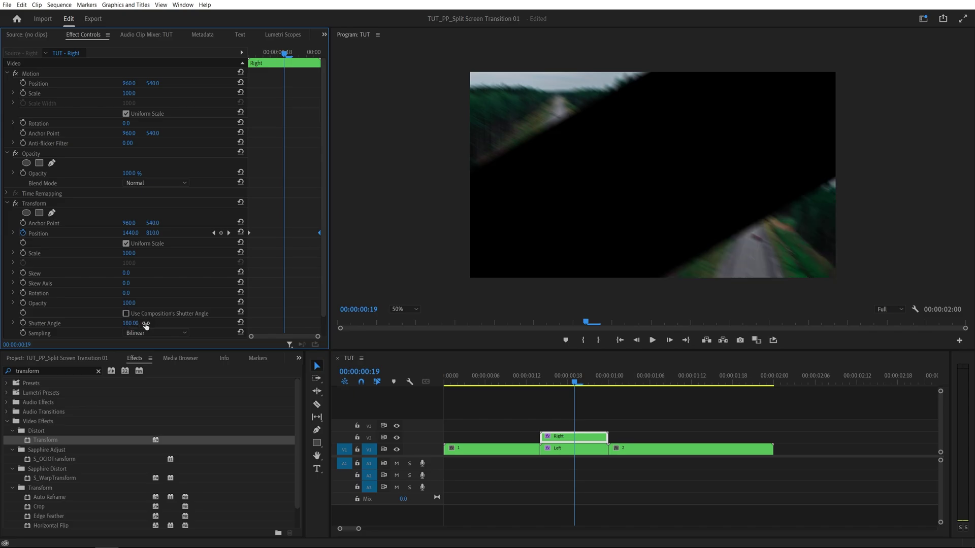
Move the Left and Right clips up one track with Alt+Up.
key("Right")
left_click(538, 387)
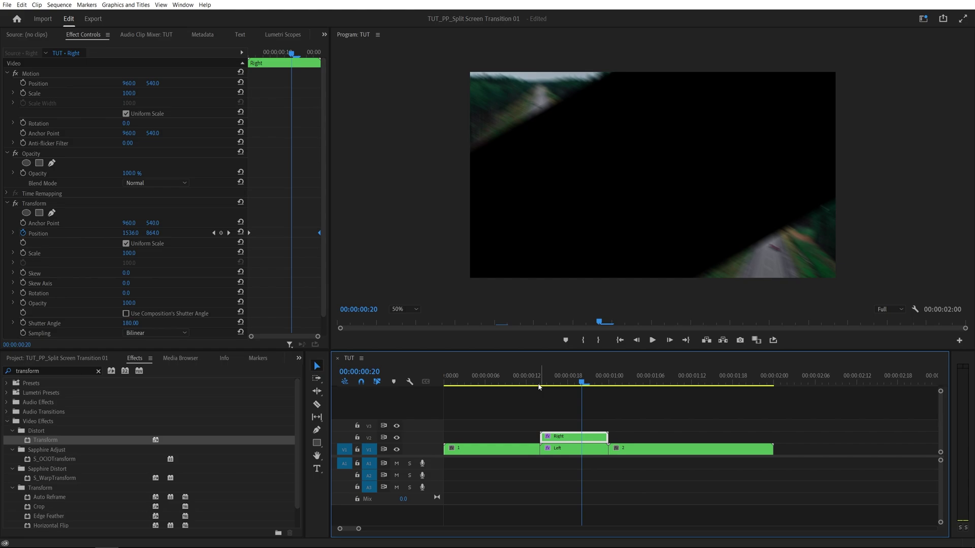
left_click_drag(556, 407, 562, 464)
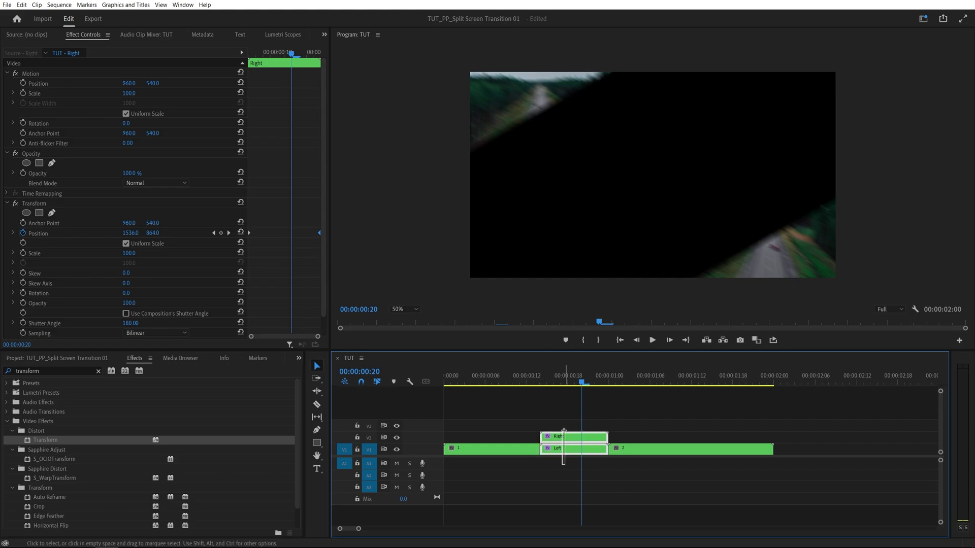
key("alt+Up")
left_click(583, 449)
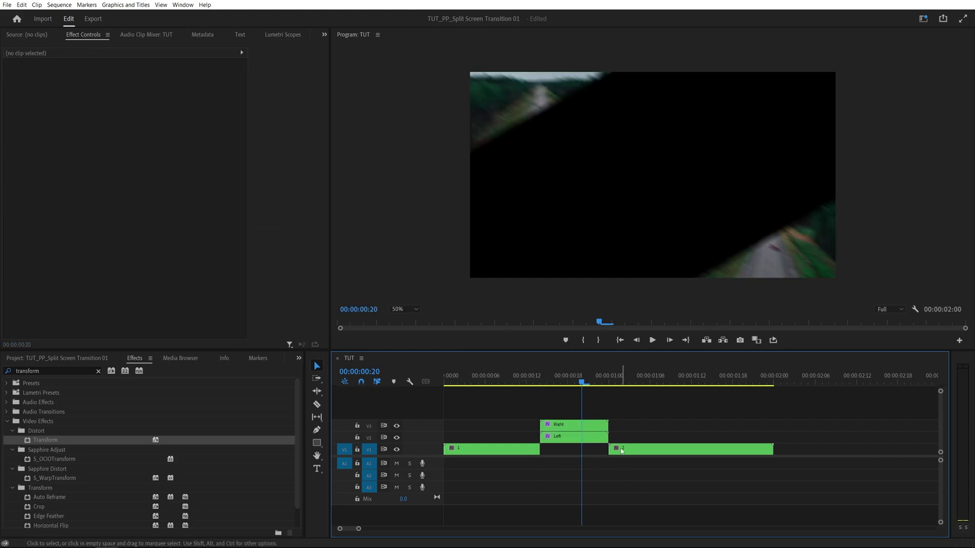
Slide clip 2 left beneath them and preview the transition.
left_click_drag(618, 450, 556, 452)
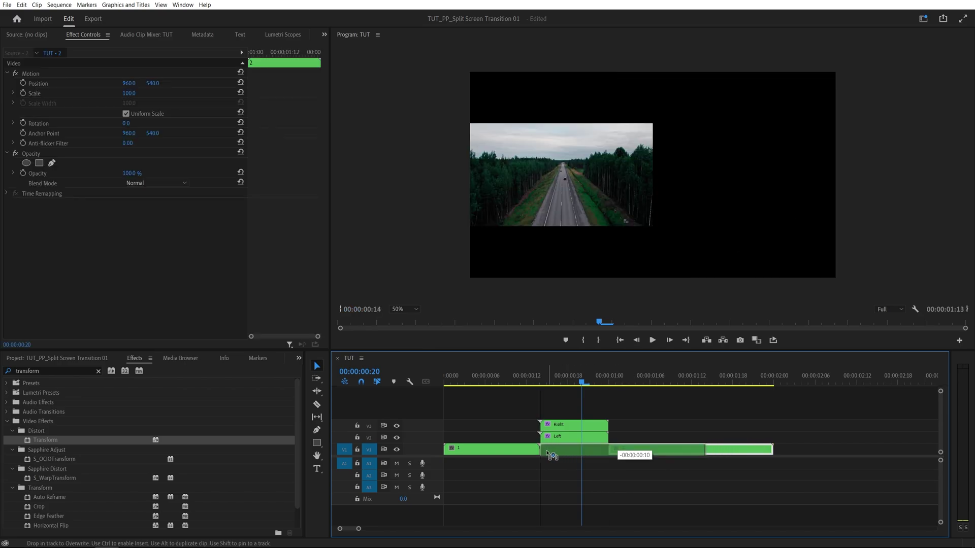
left_click(507, 377)
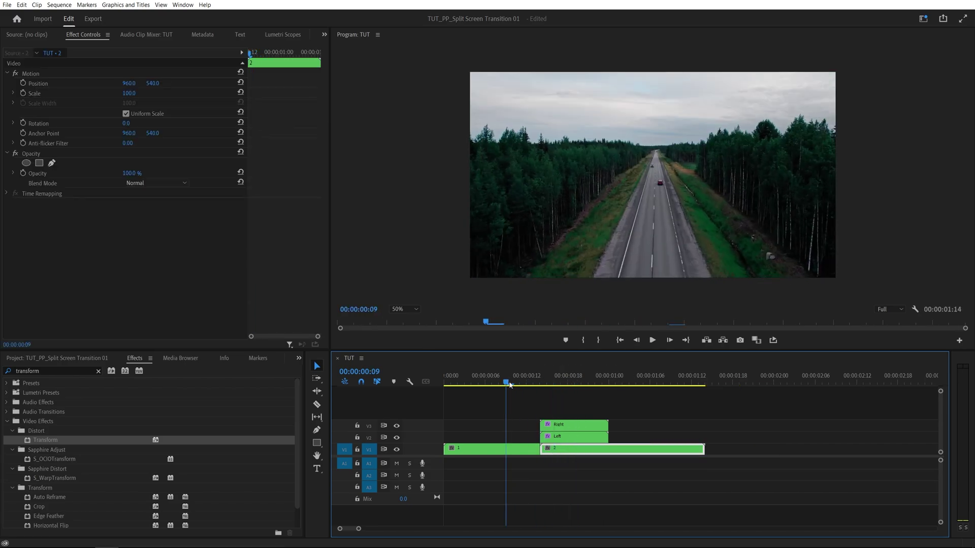
left_click(517, 479)
key("space")
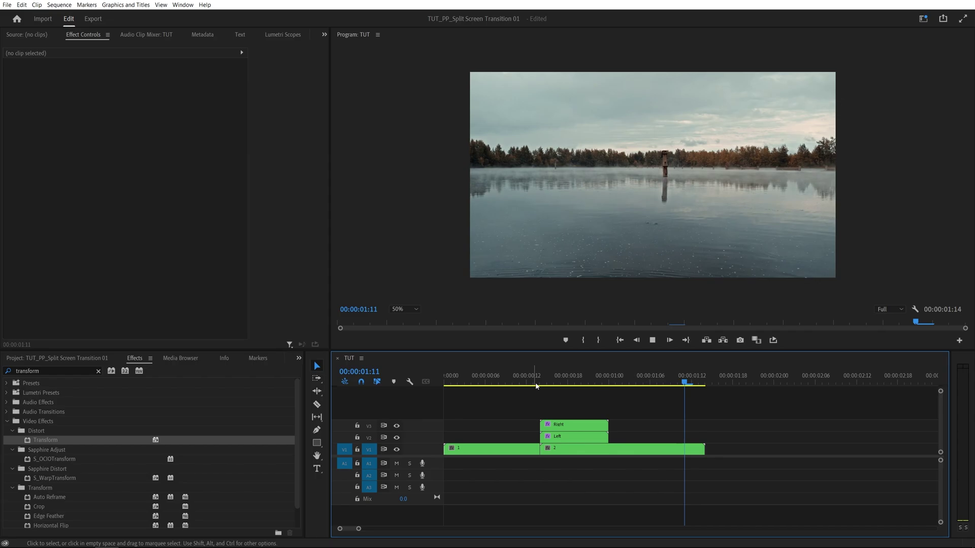
left_click_drag(577, 376, 617, 377)
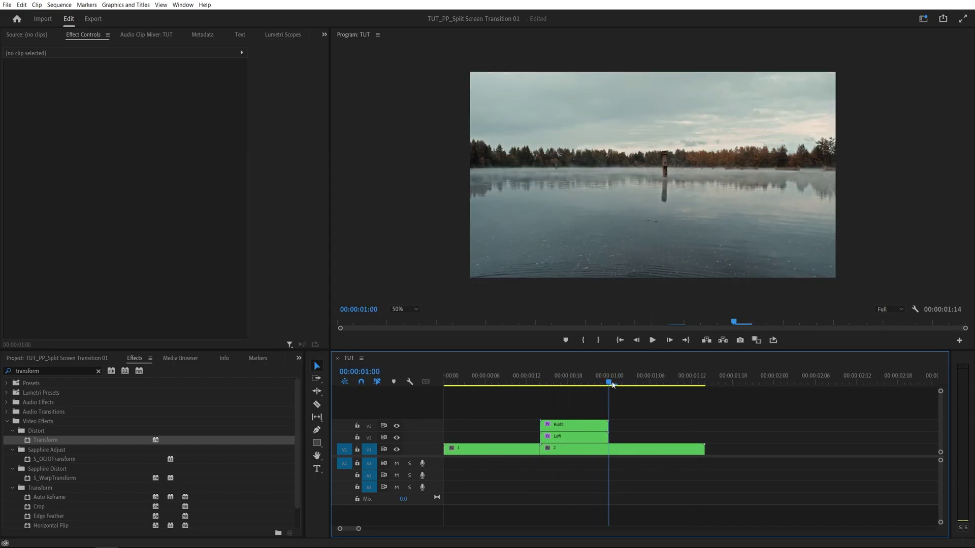
left_click(487, 381)
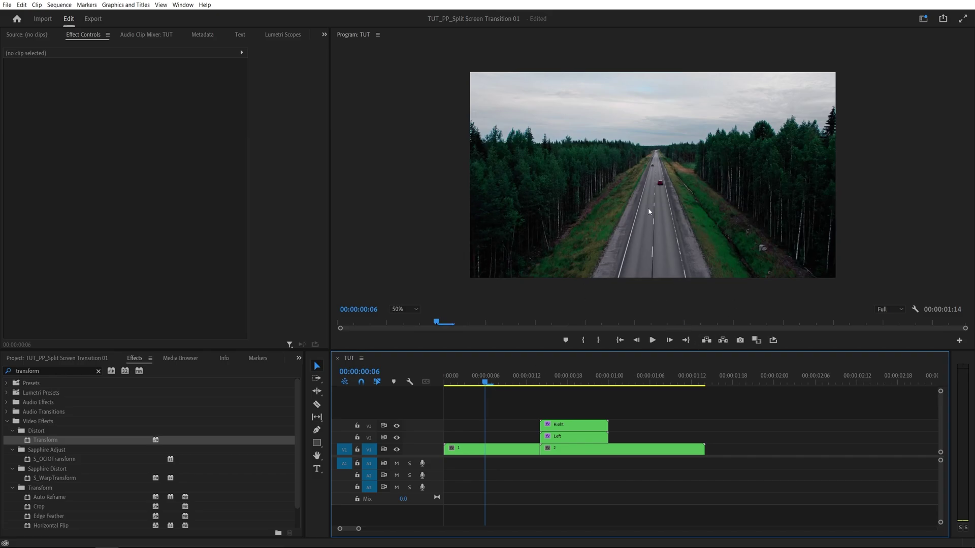
Replace the clip inside nested sequence 1 with the aerial forest road footage.
double_click(473, 452)
left_click(513, 452)
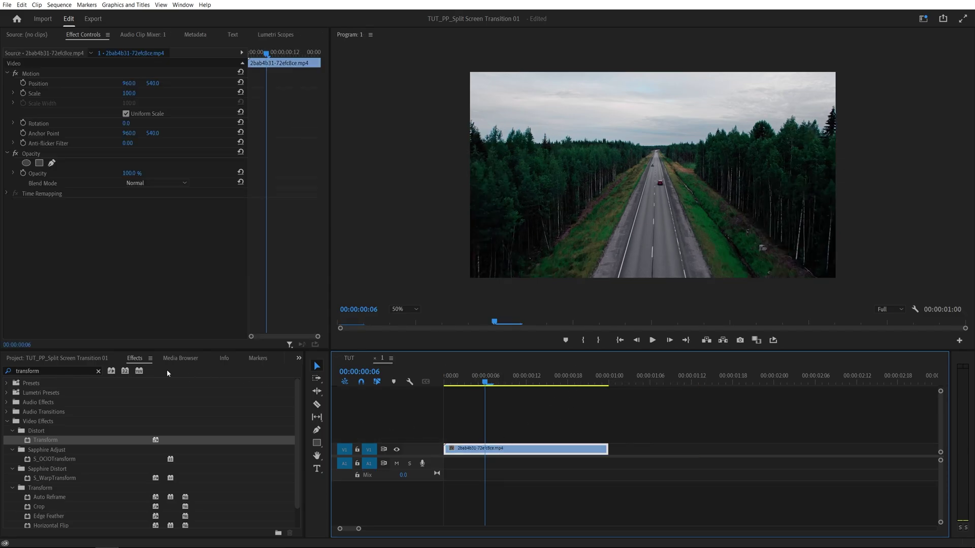
left_click(98, 360)
left_click(490, 452)
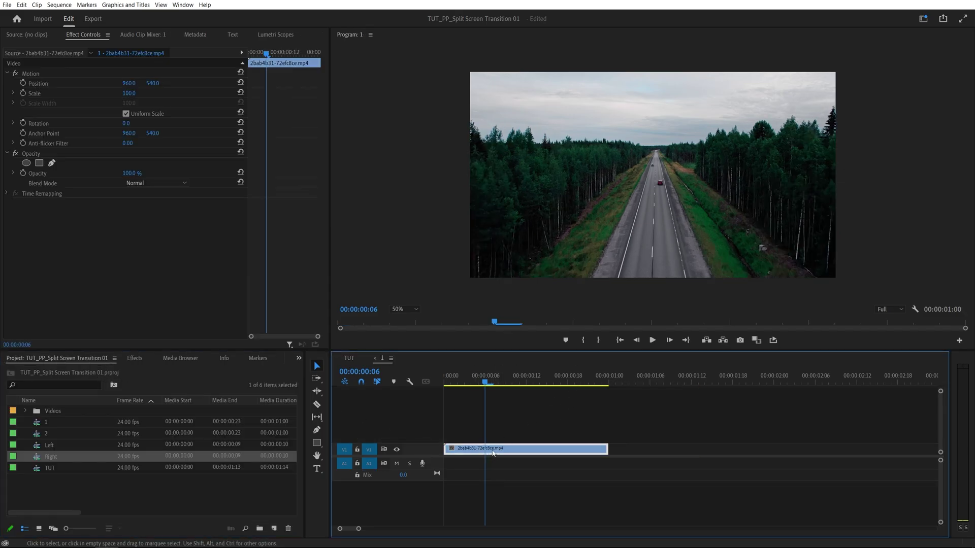
key("Delete")
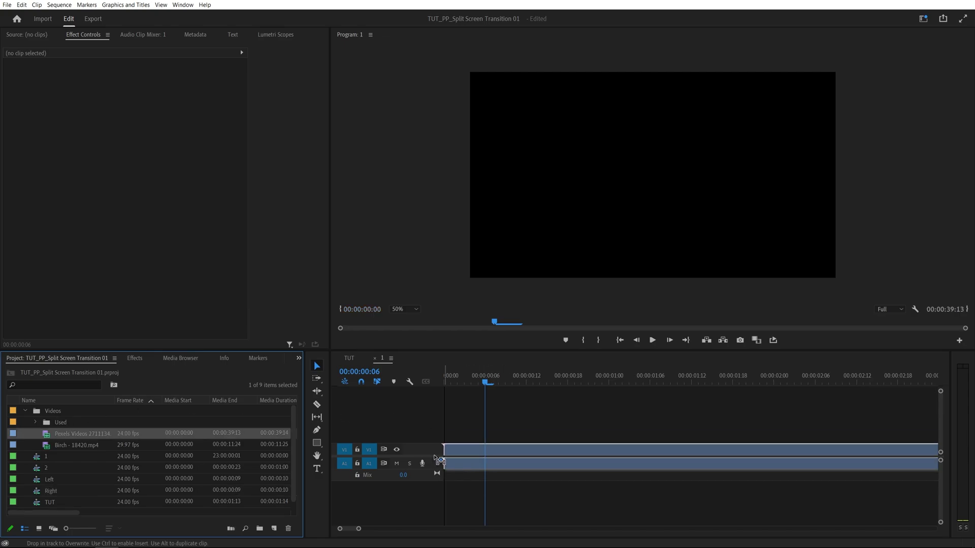
left_click_drag(66, 437, 496, 450)
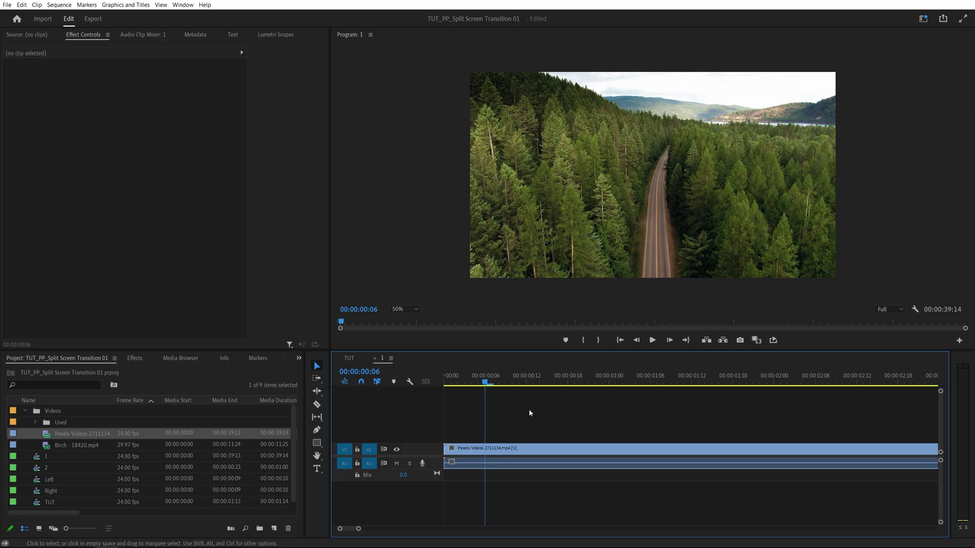
Replace nested sequence 2's clip with Birch - 18420.mp4.
left_click(351, 357)
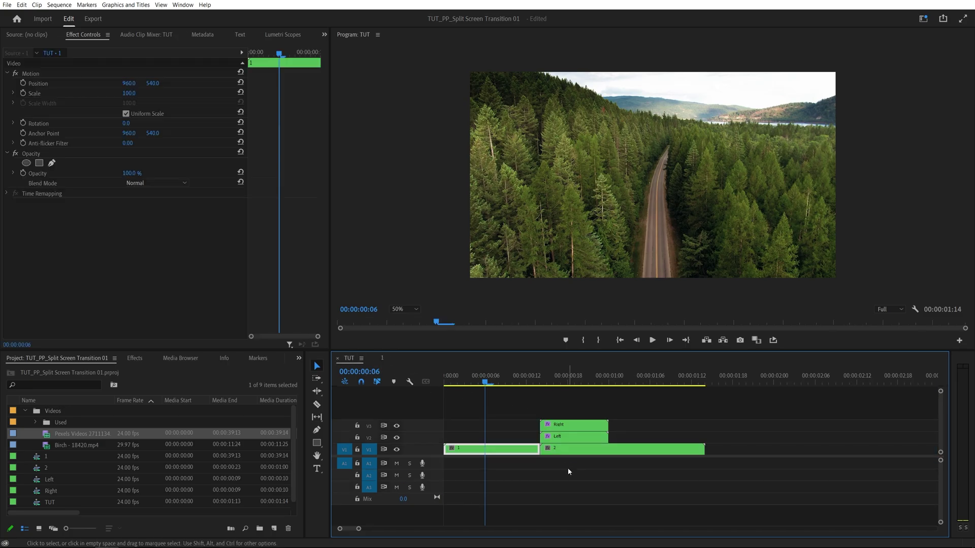
double_click(556, 451)
left_click(505, 450)
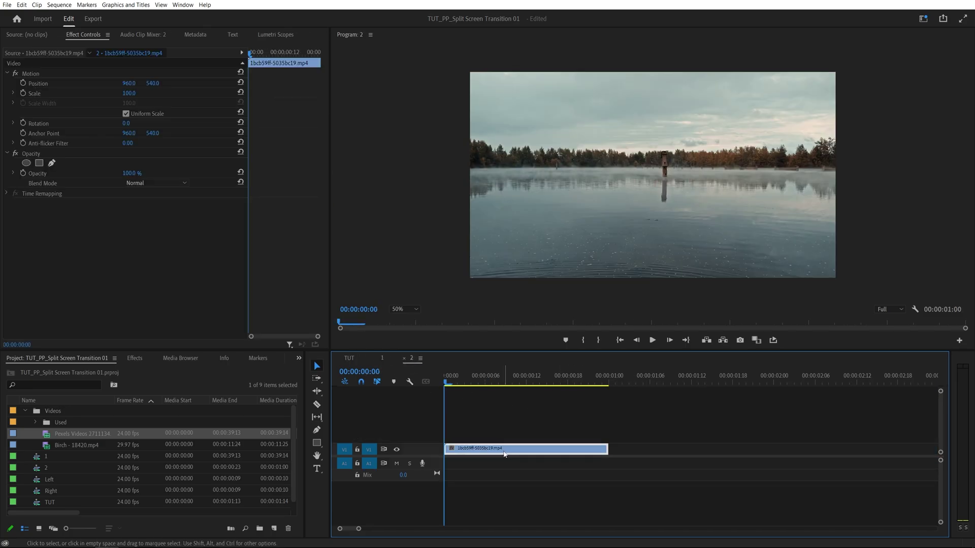
double_click(45, 468)
left_click_drag(71, 448, 457, 450)
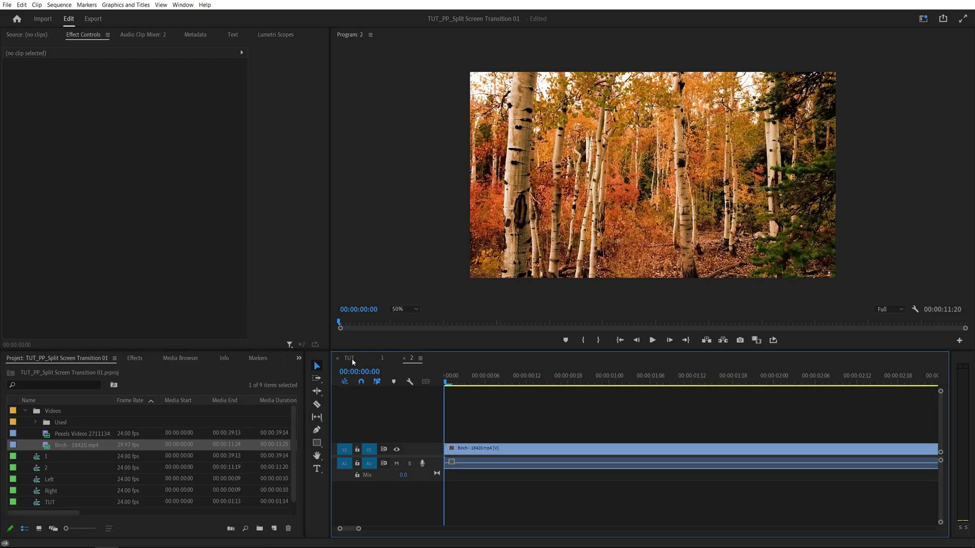
left_click(352, 360)
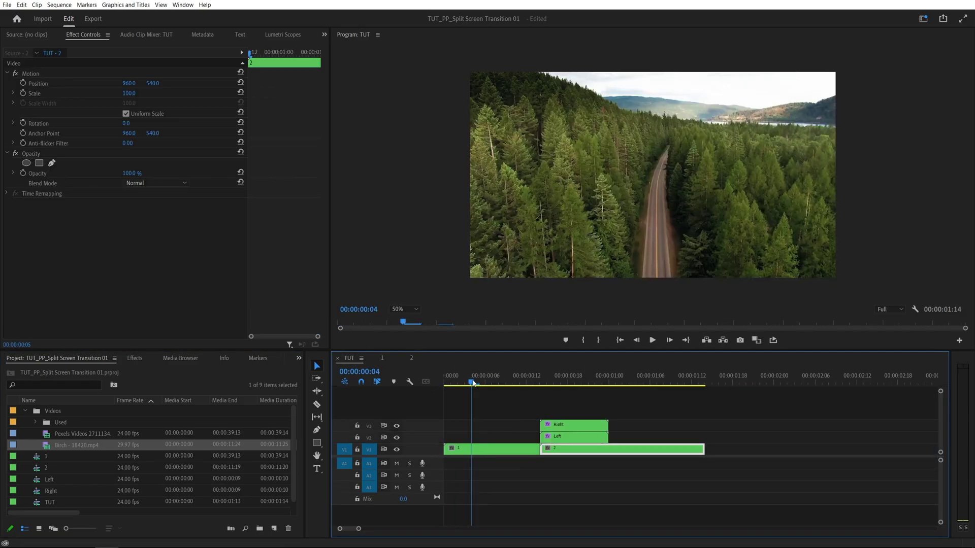
key("space")
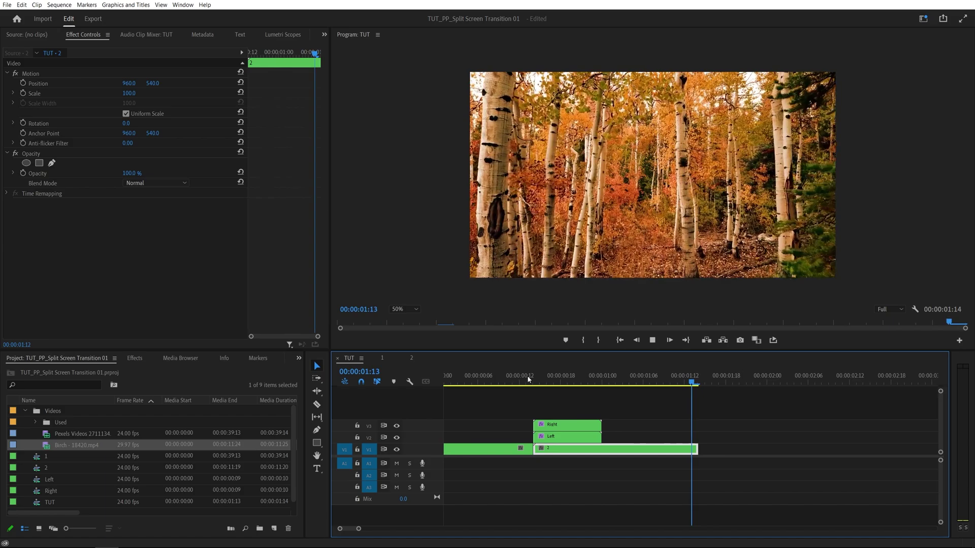
left_click_drag(605, 385, 499, 384)
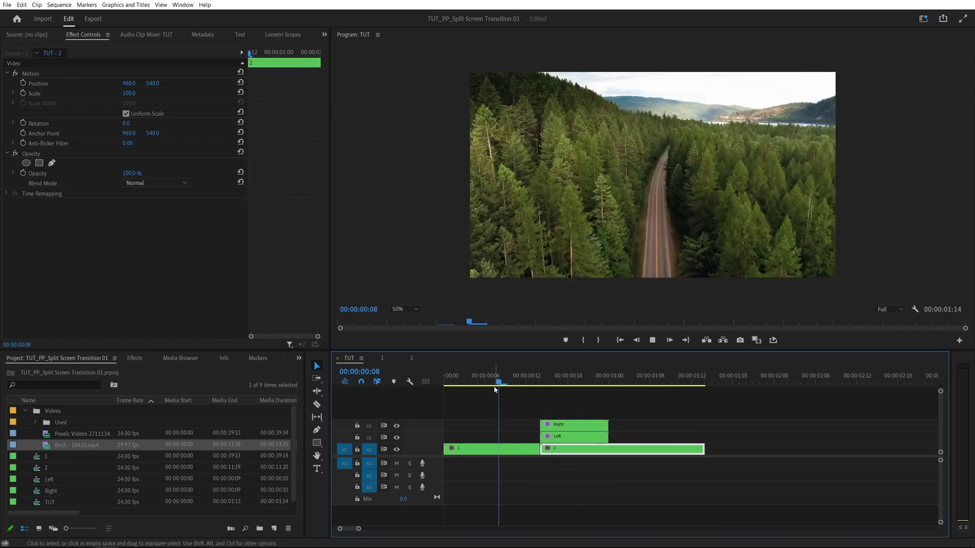
key("space")
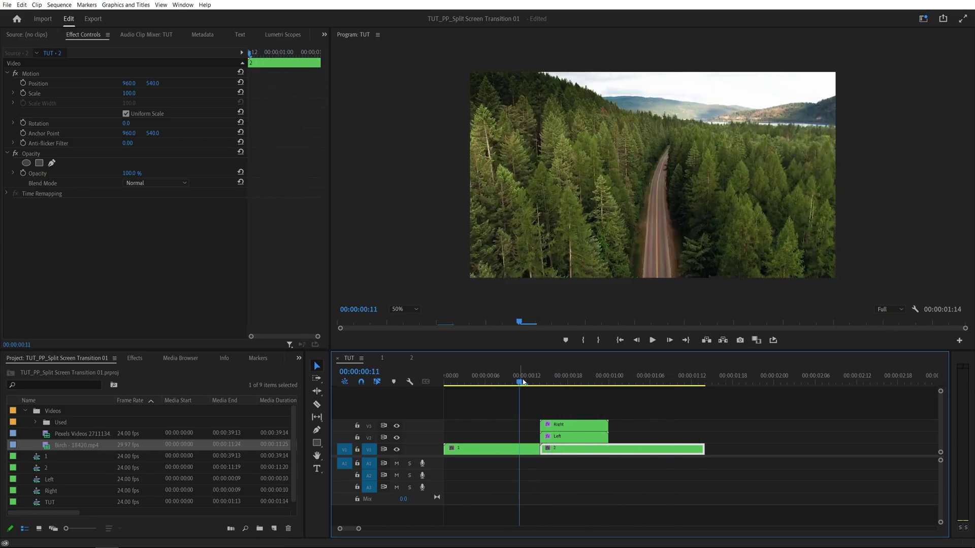
left_click_drag(529, 385, 481, 386)
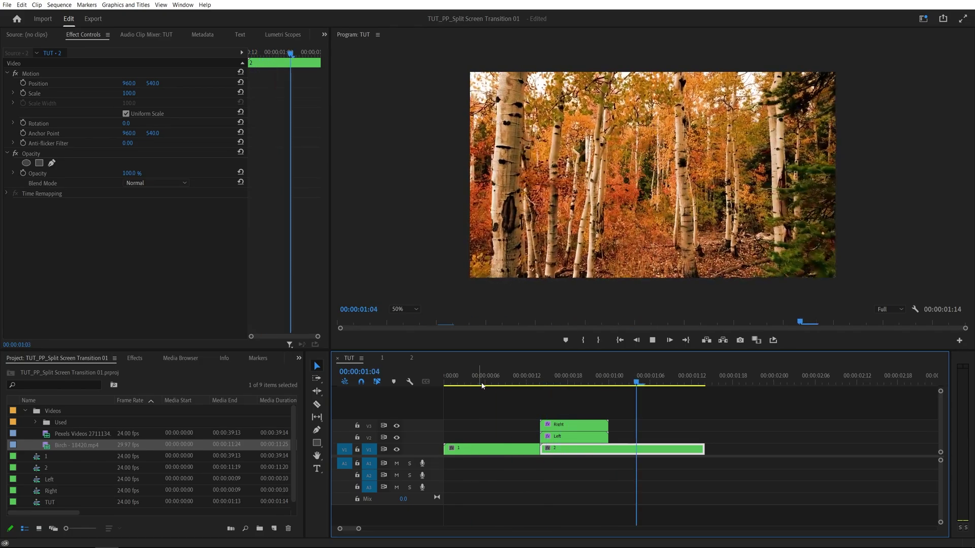